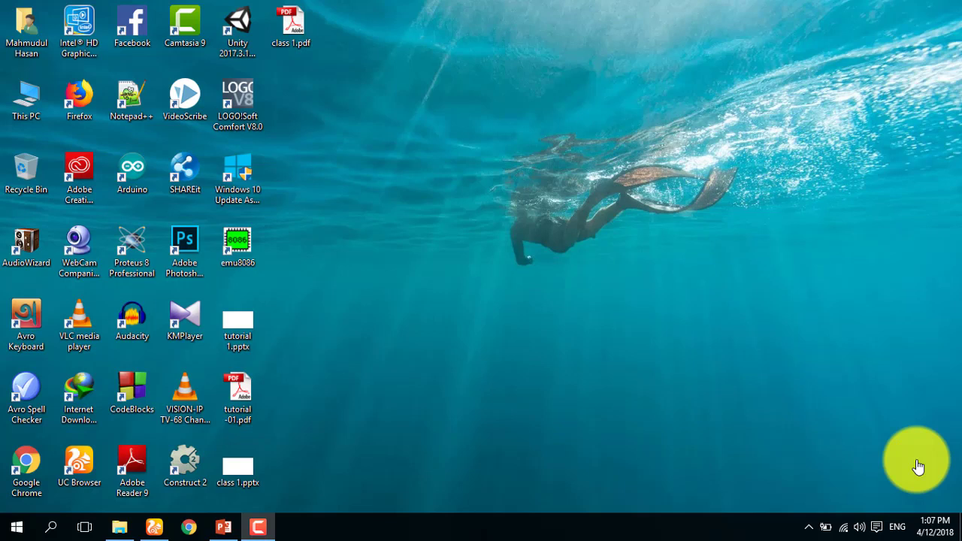
# Step: Restore the class 1.pptx presentation window from the taskbar
pyautogui.click(222, 528)
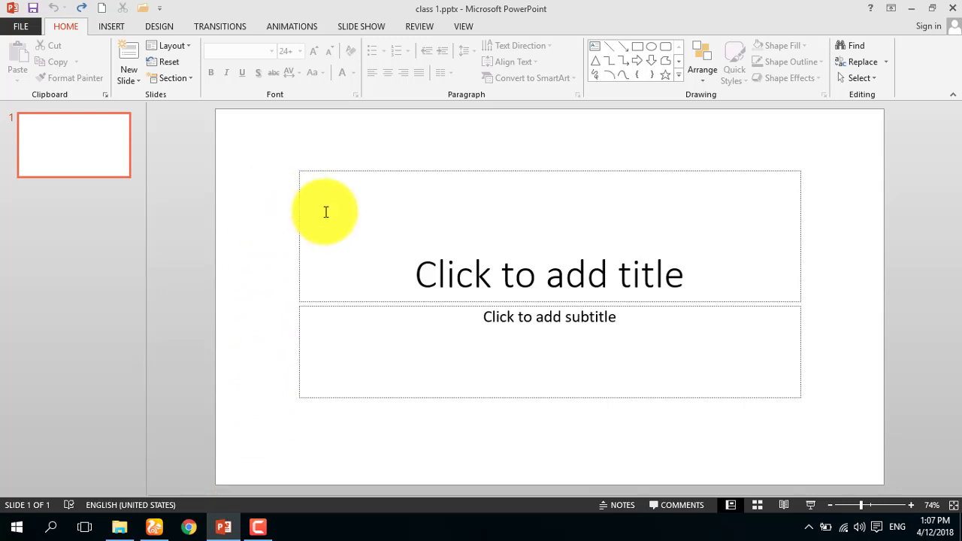
pyautogui.click(458, 265)
pyautogui.click(485, 315)
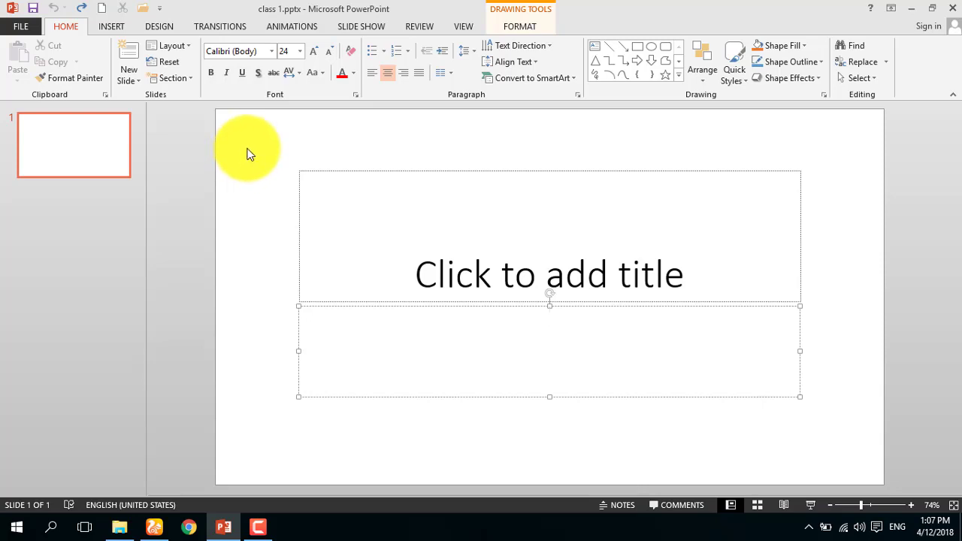
pyautogui.click(249, 152)
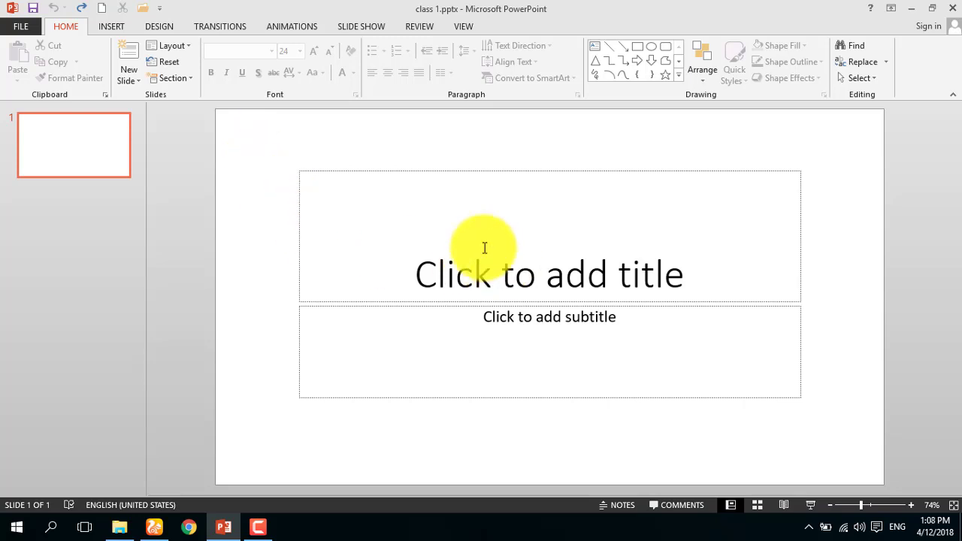
pyautogui.moveTo(268, 151)
pyautogui.mouseDown()
pyautogui.moveTo(643, 390)
pyautogui.moveTo(843, 444)
pyautogui.mouseUp()
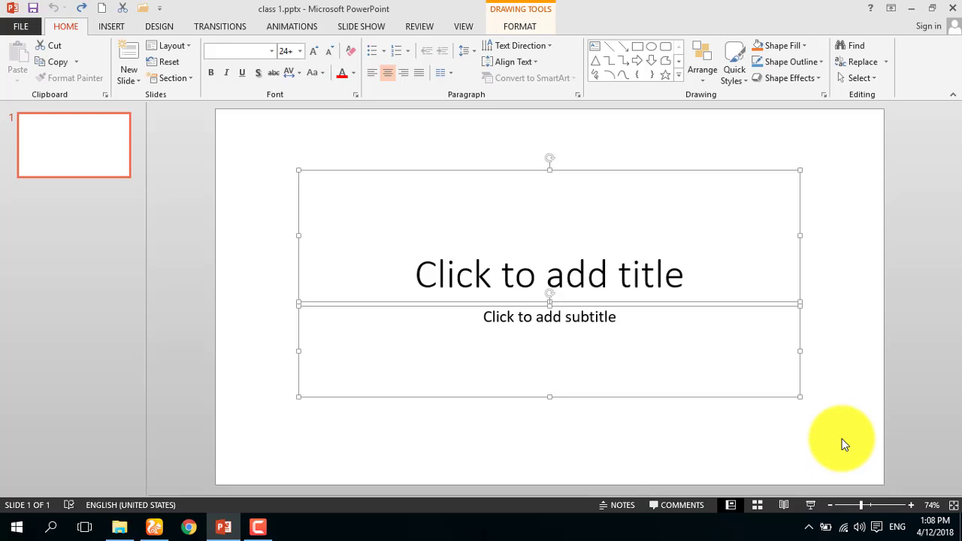
pyautogui.press('Delete')
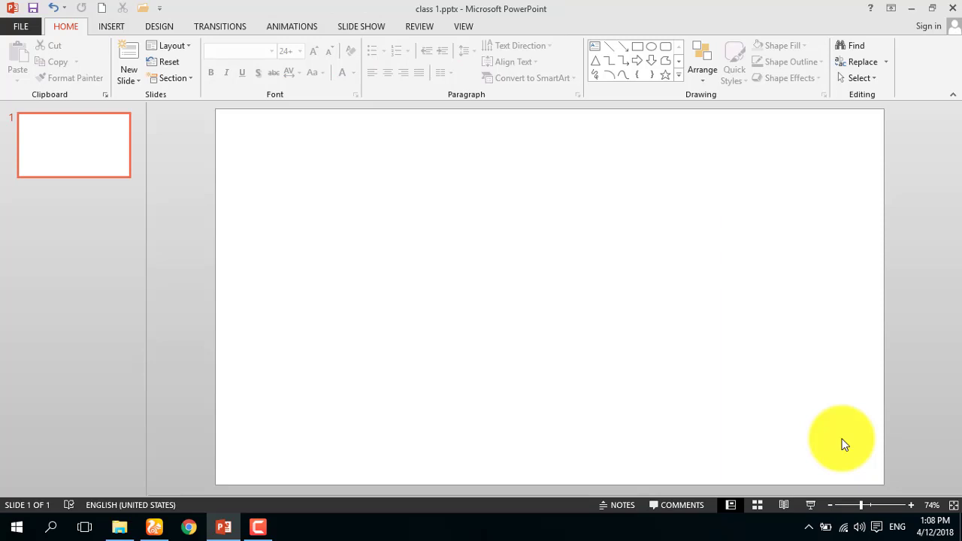
pyautogui.hotkey('ctrl', 'z')
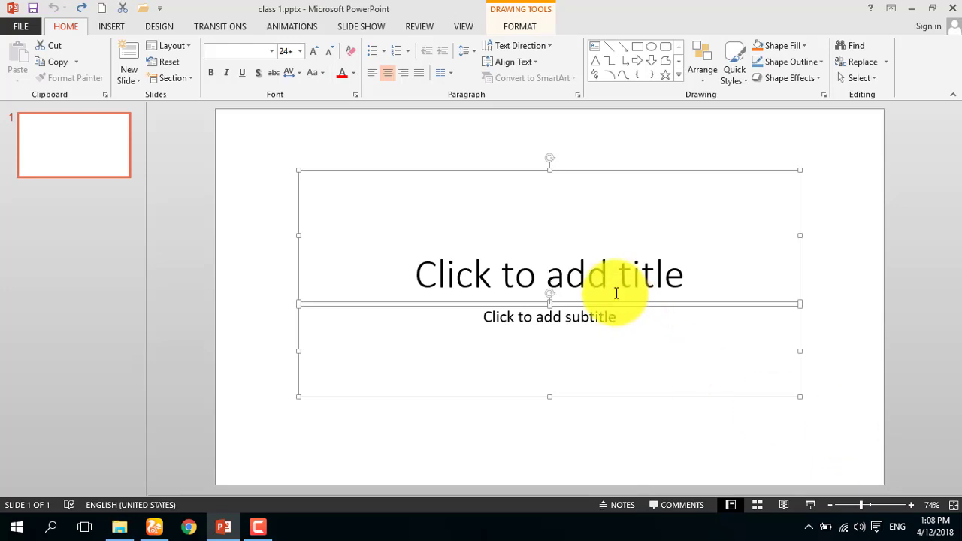
pyautogui.click(662, 439)
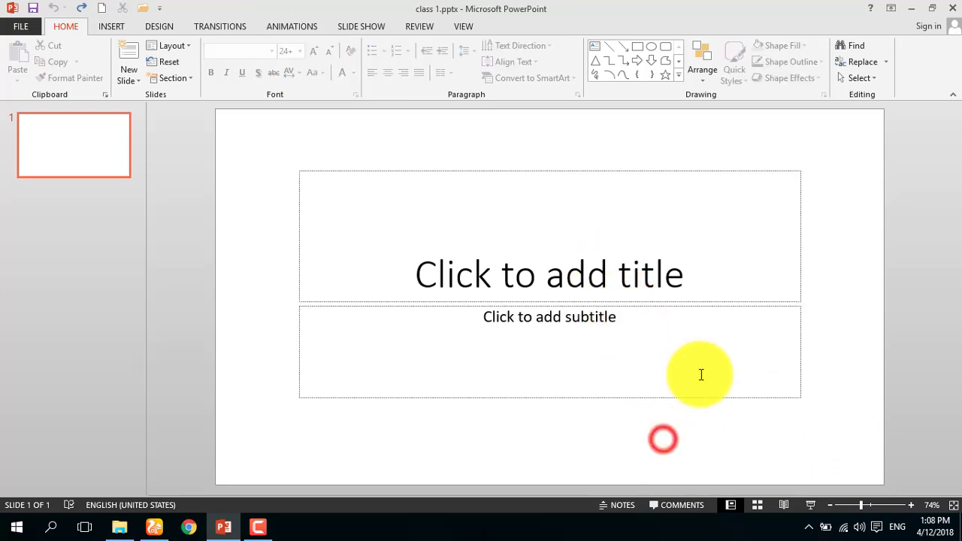
# Step: Resize the title placeholder and move it higher on the slide
pyautogui.click(689, 172)
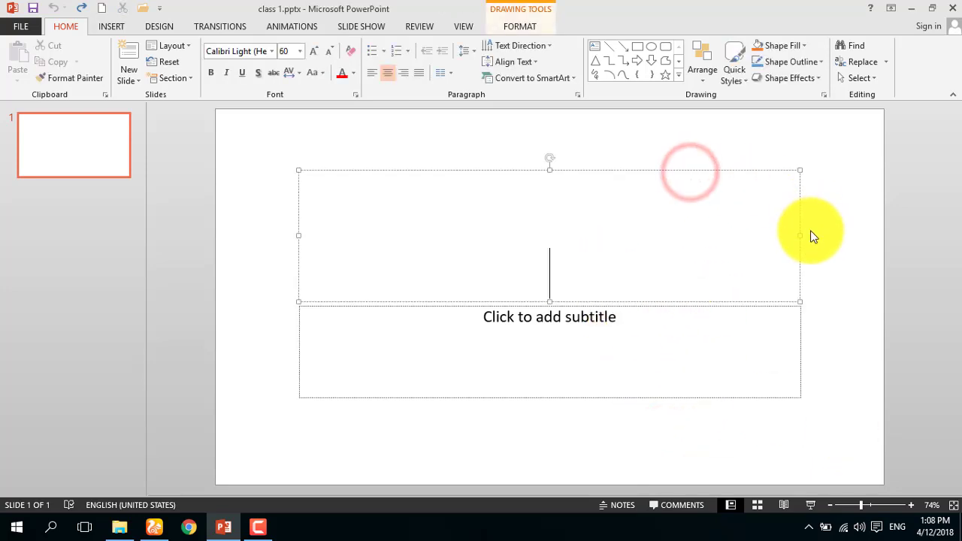
pyautogui.moveTo(799, 235); pyautogui.dragTo(710, 236)
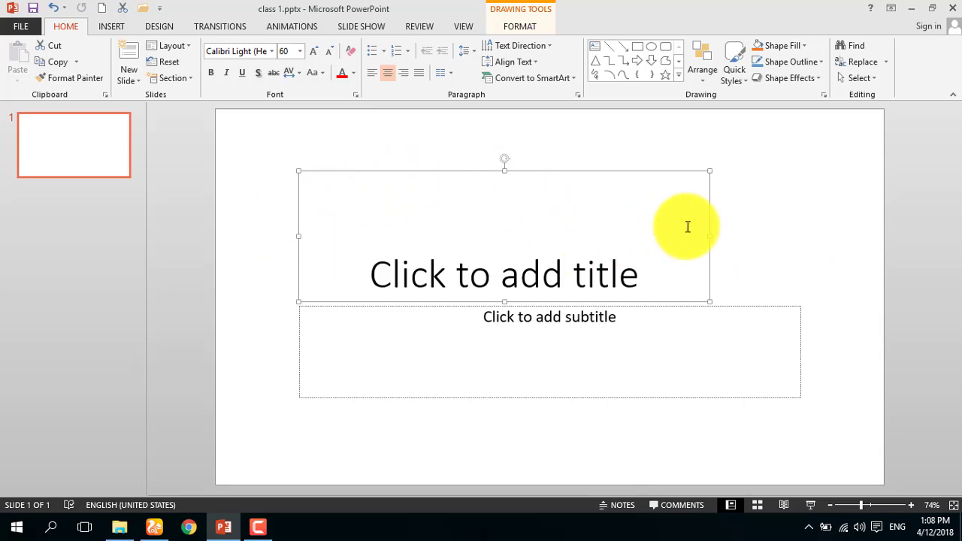
pyautogui.moveTo(709, 236); pyautogui.dragTo(784, 236)
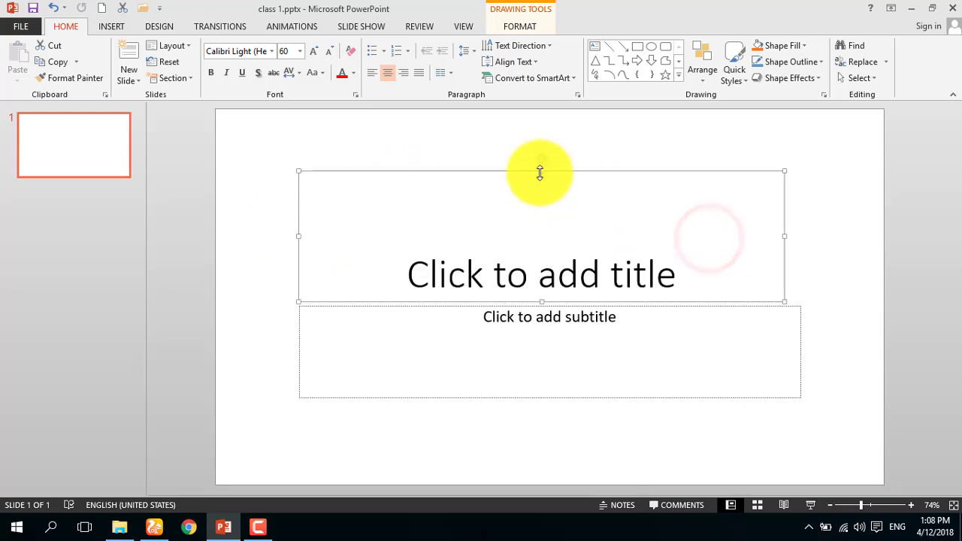
pyautogui.moveTo(542, 167); pyautogui.dragTo(545, 132)
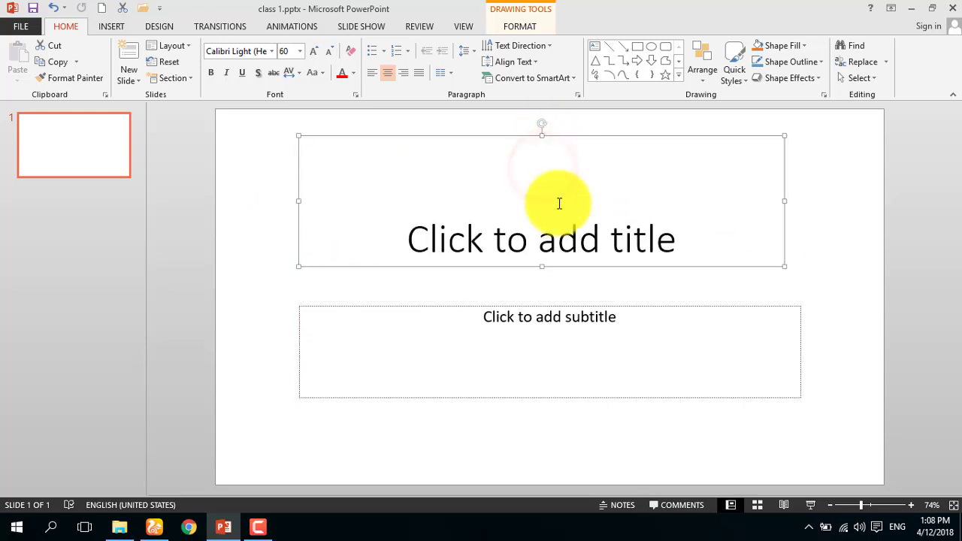
# Step: Type 'Bangladesh is a beautiful country' as the title and select it all
pyautogui.click(536, 237)
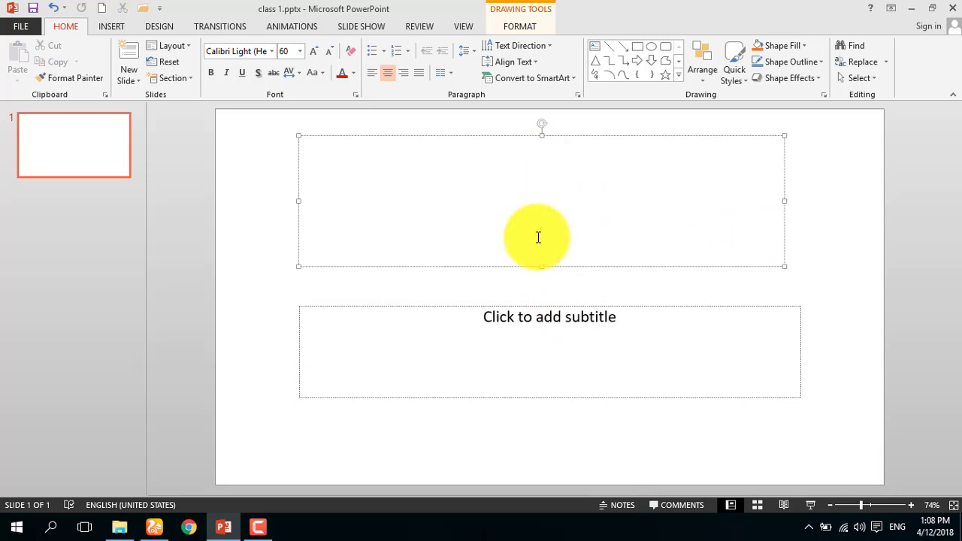
pyautogui.write('B')
pyautogui.write('angl')
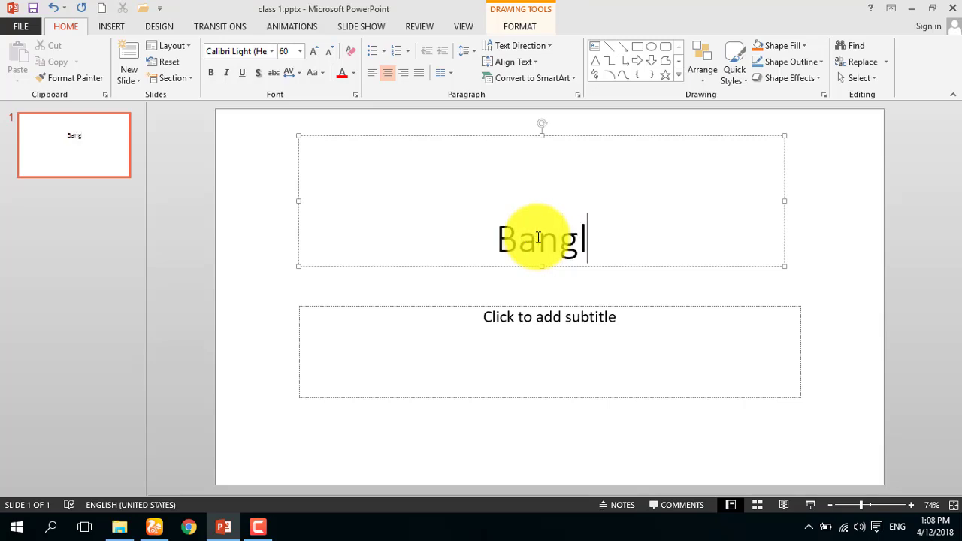
pyautogui.write('adesh is a beautiful country')
pyautogui.hotkey('ctrl', 'a')
# Step: Make the title text light blue
pyautogui.click(546, 168)
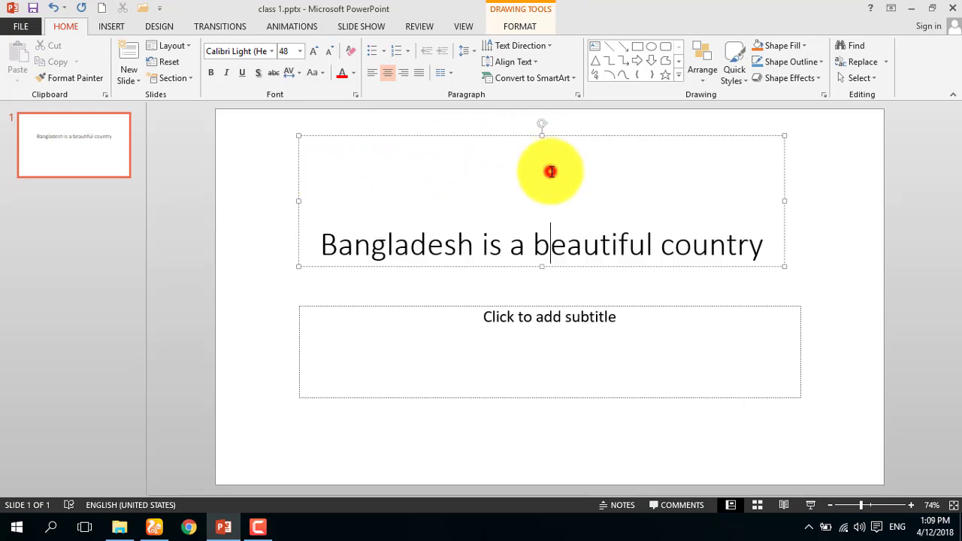
pyautogui.moveTo(767, 247); pyautogui.dragTo(423, 261)
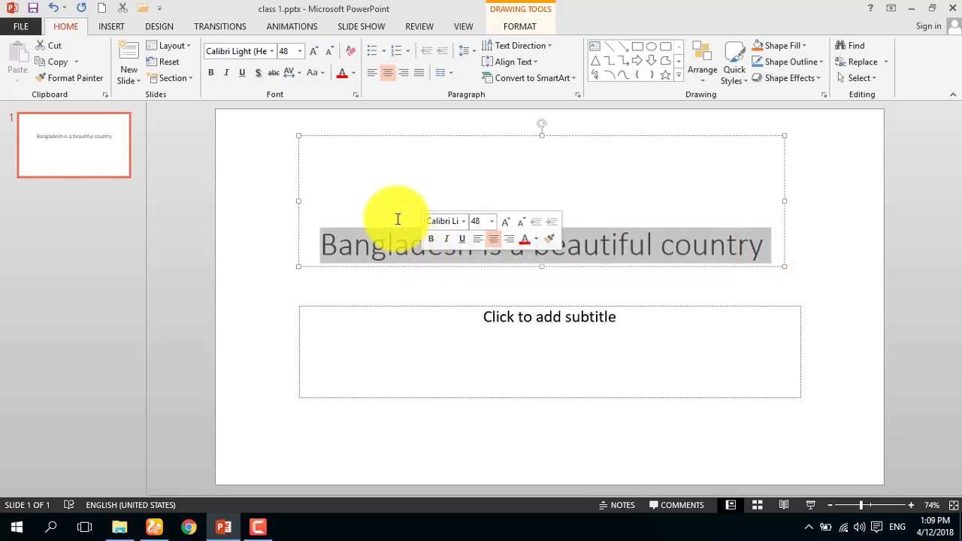
pyautogui.click(354, 69)
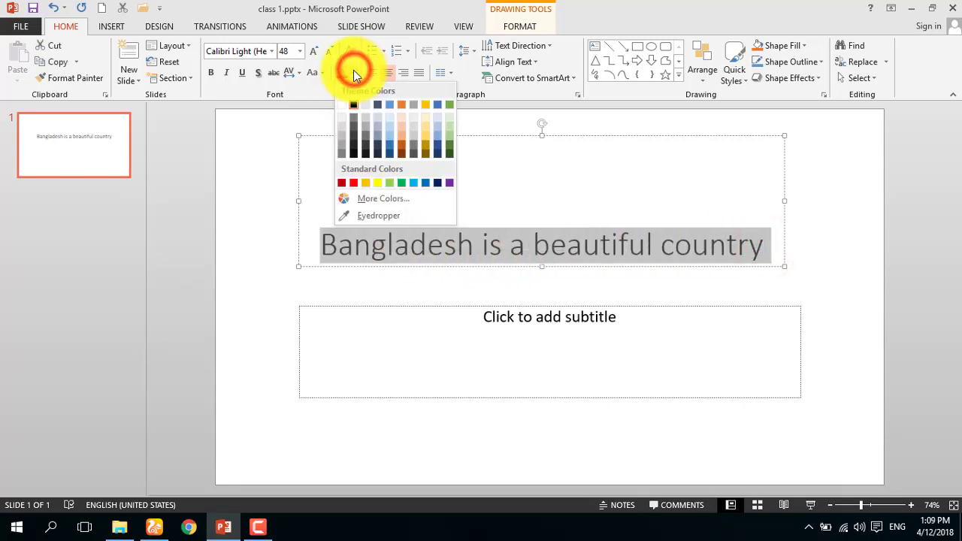
pyautogui.click(418, 182)
# Step: Delete the empty subtitle placeholder from the slide
pyautogui.click(536, 259)
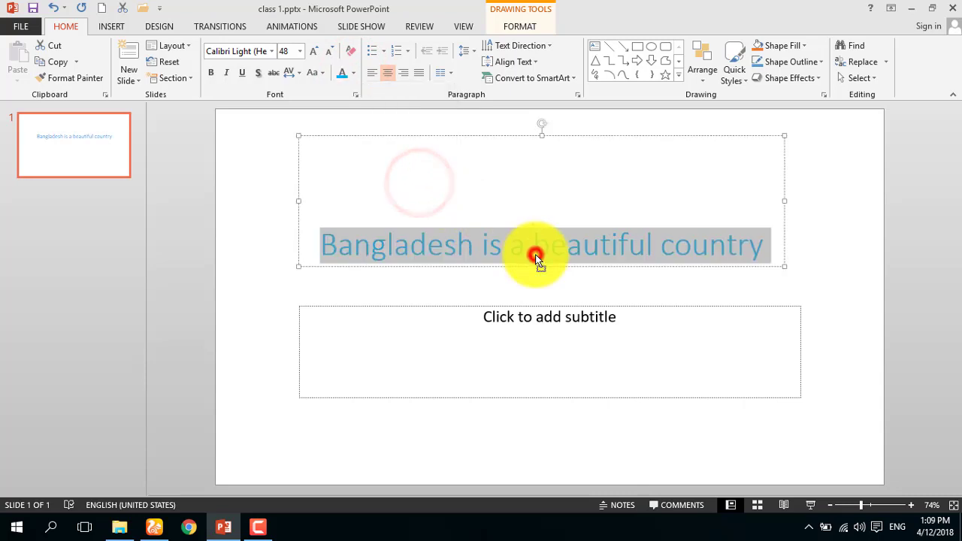
pyautogui.click(630, 309)
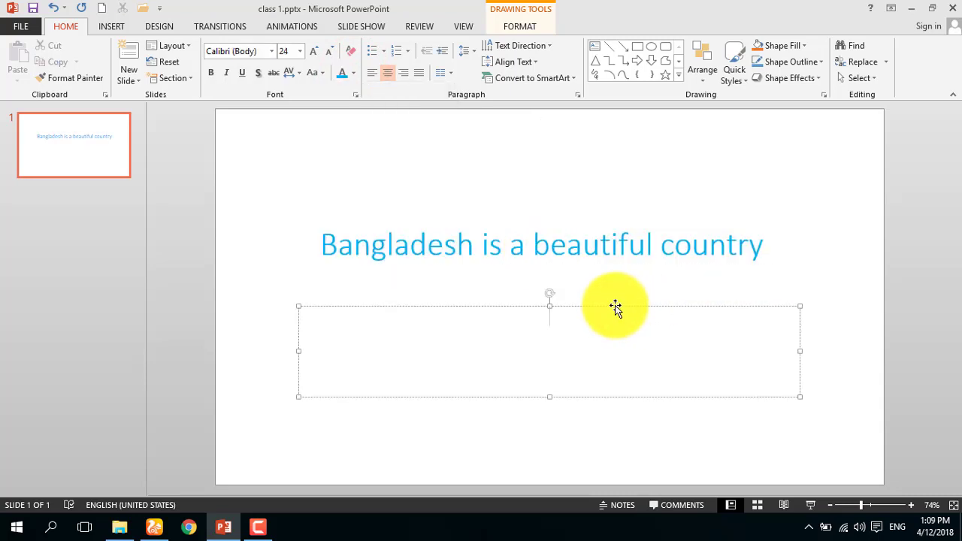
pyautogui.click(617, 305)
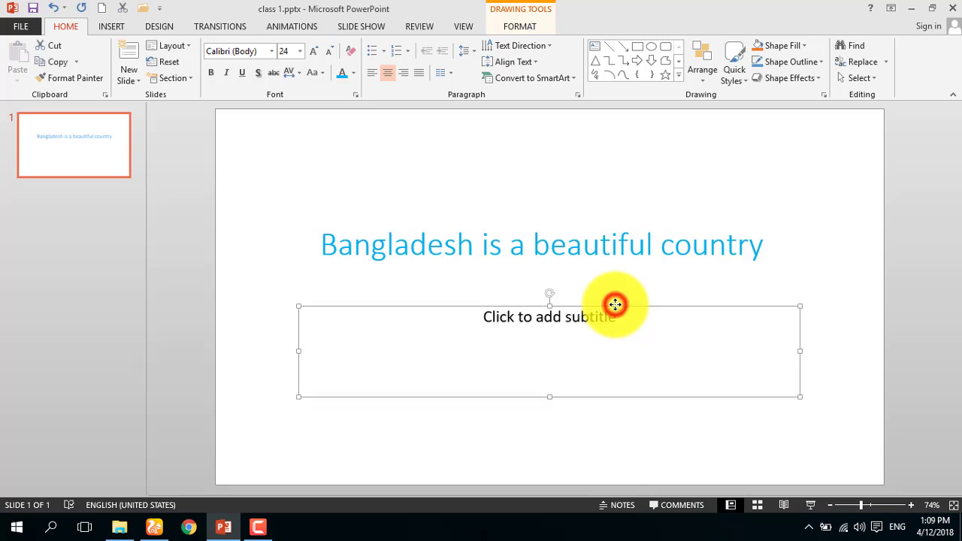
pyautogui.click(560, 303)
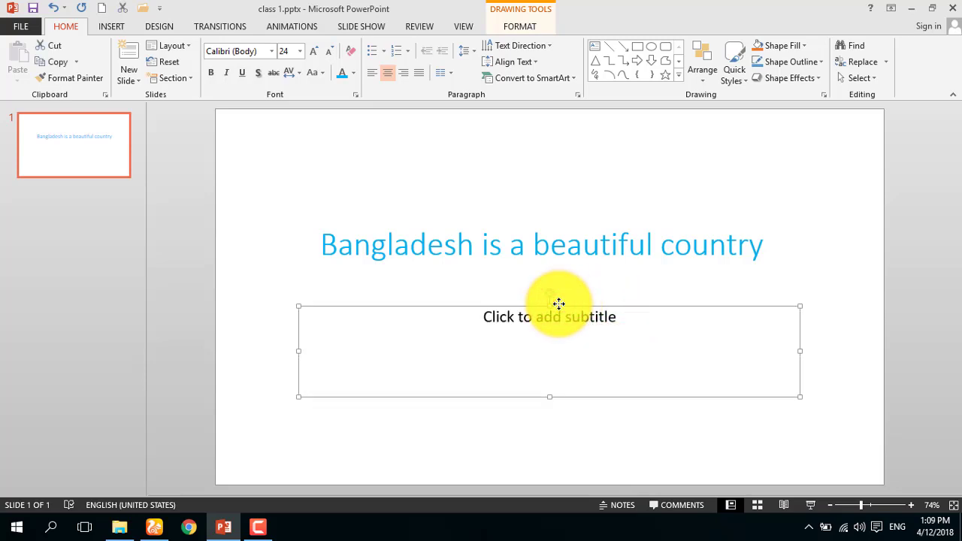
pyautogui.press('Delete')
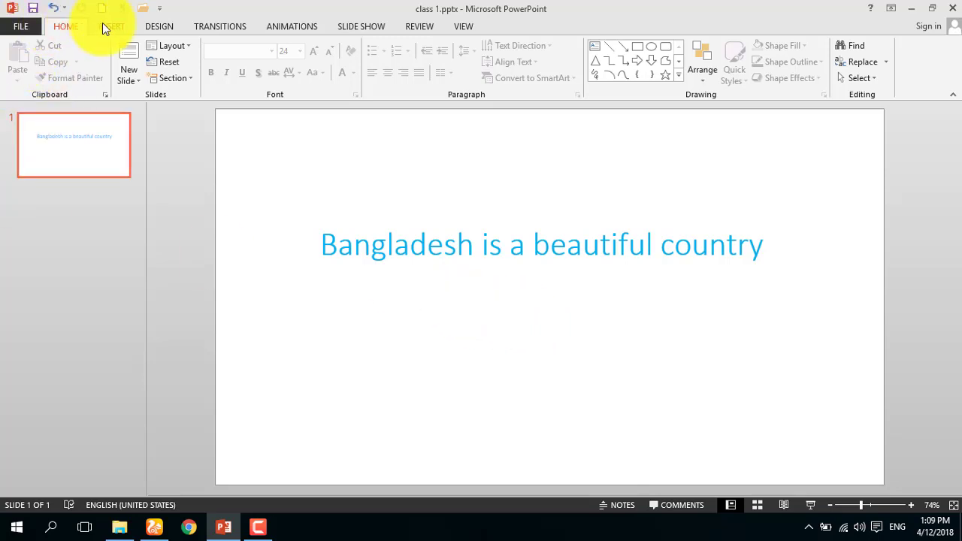
# Step: Browse the Design, Transitions, Animations, Slide Show, Review and View ribbon tabs
pyautogui.click(155, 29)
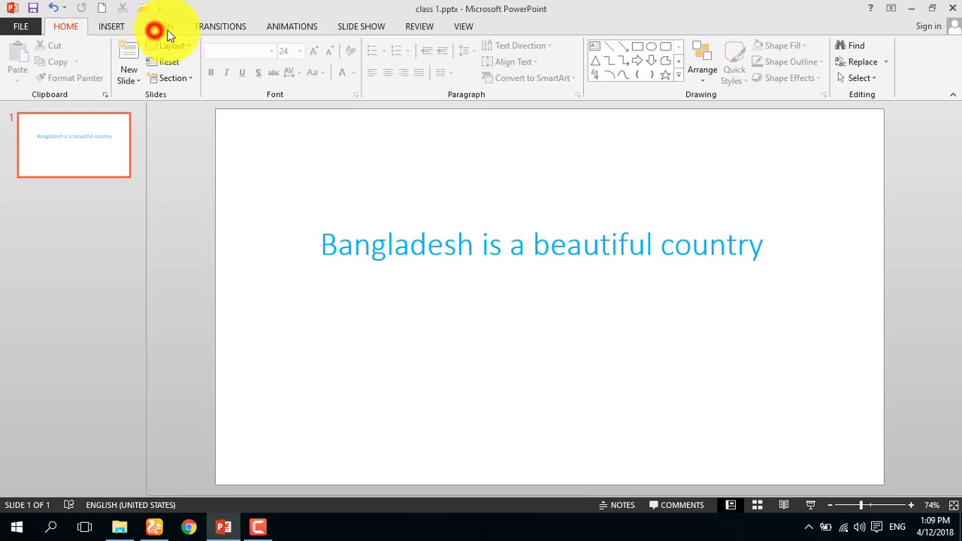
pyautogui.click(218, 28)
pyautogui.click(293, 26)
pyautogui.click(357, 26)
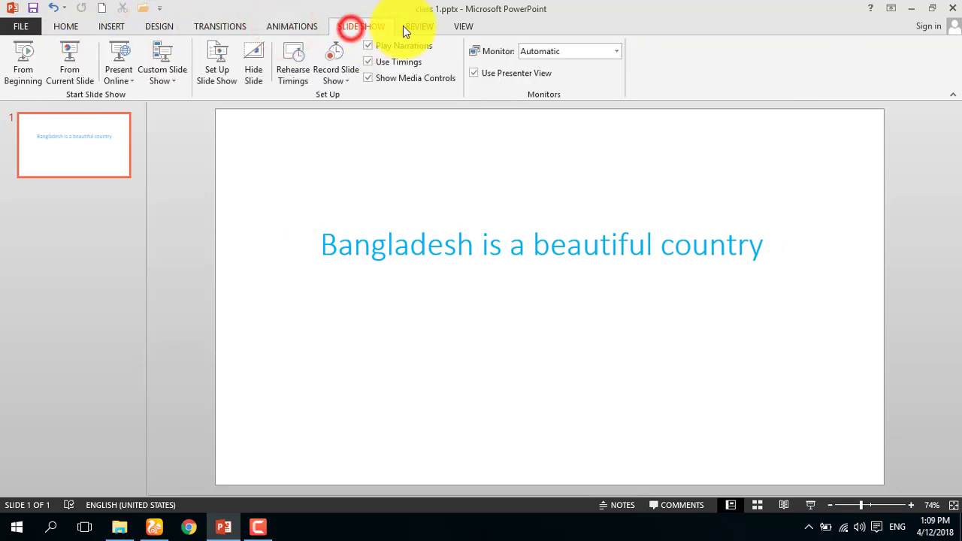
pyautogui.click(421, 26)
pyautogui.click(449, 25)
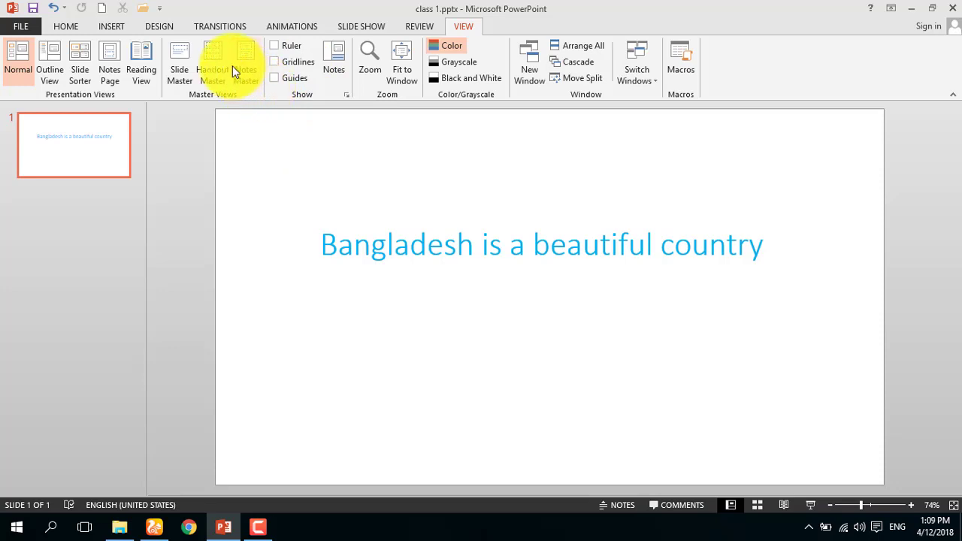
# Step: Bring up the File > New page with Blank Presentation and theme templates
pyautogui.click(32, 30)
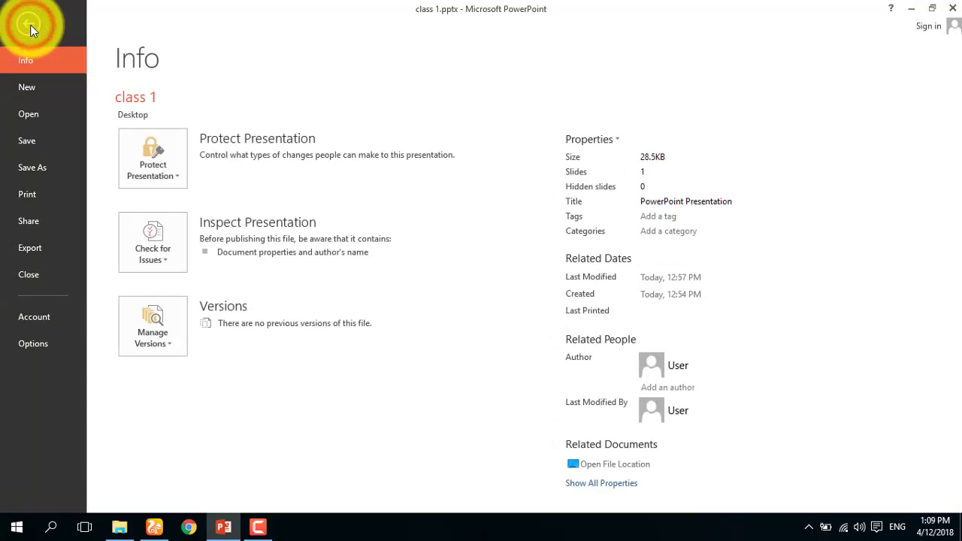
pyautogui.click(30, 28)
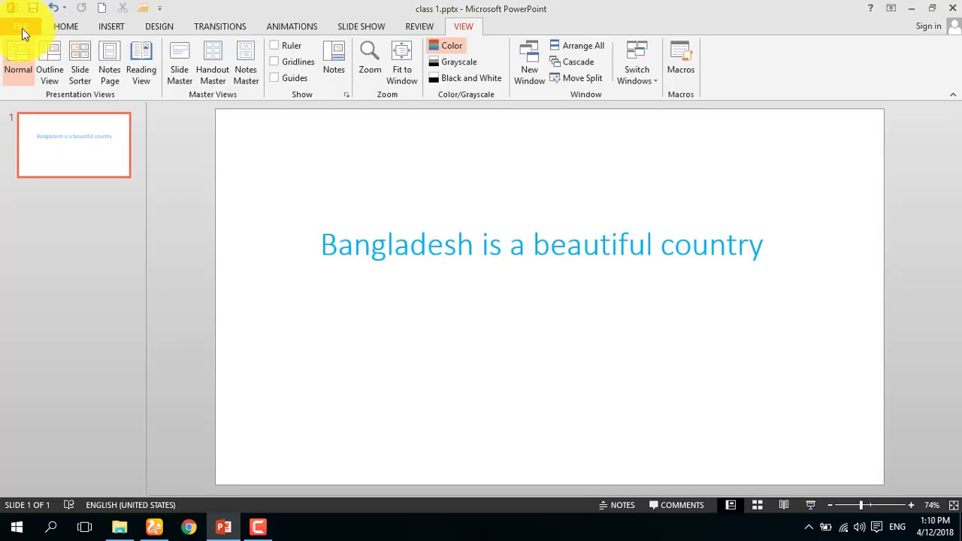
pyautogui.click(21, 28)
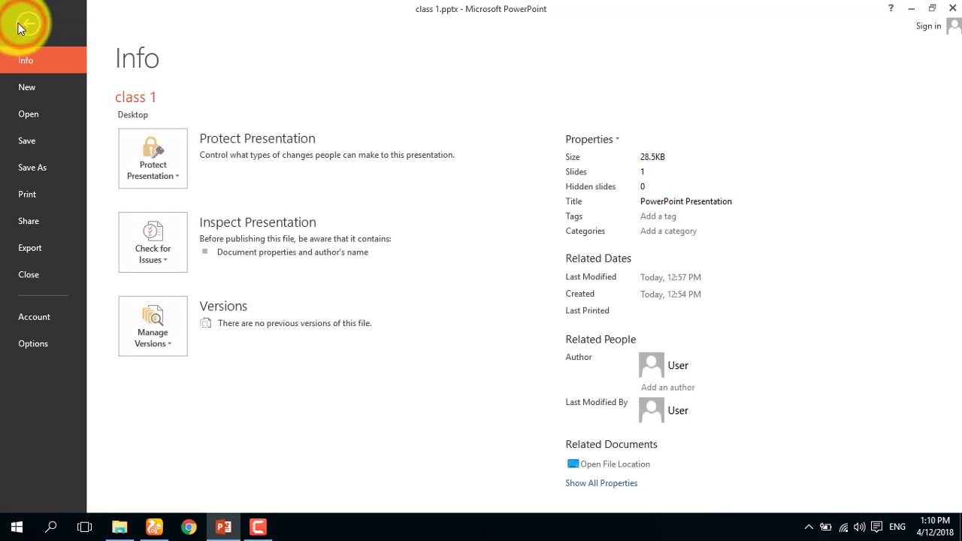
pyautogui.click(53, 96)
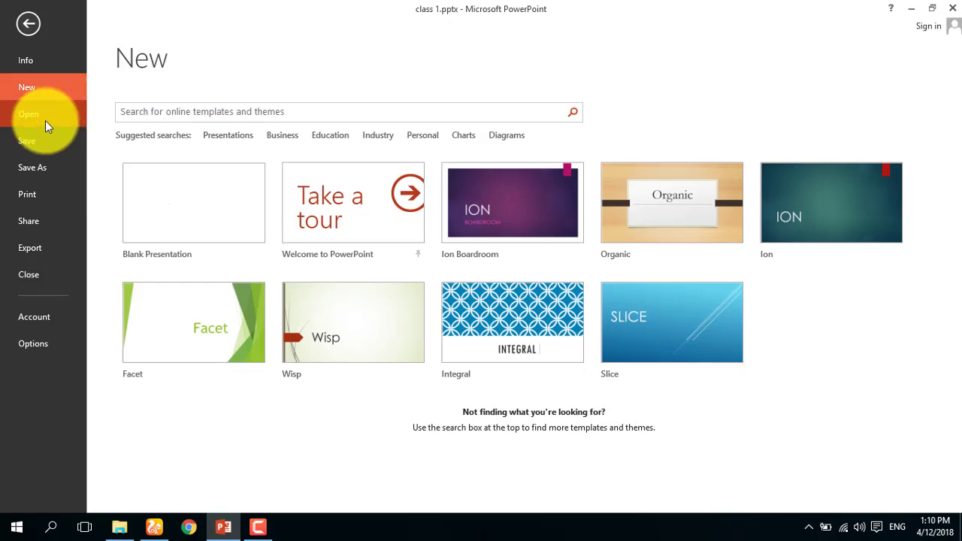
# Step: Scroll through the Recent Presentations list on the Open page
pyautogui.click(44, 120)
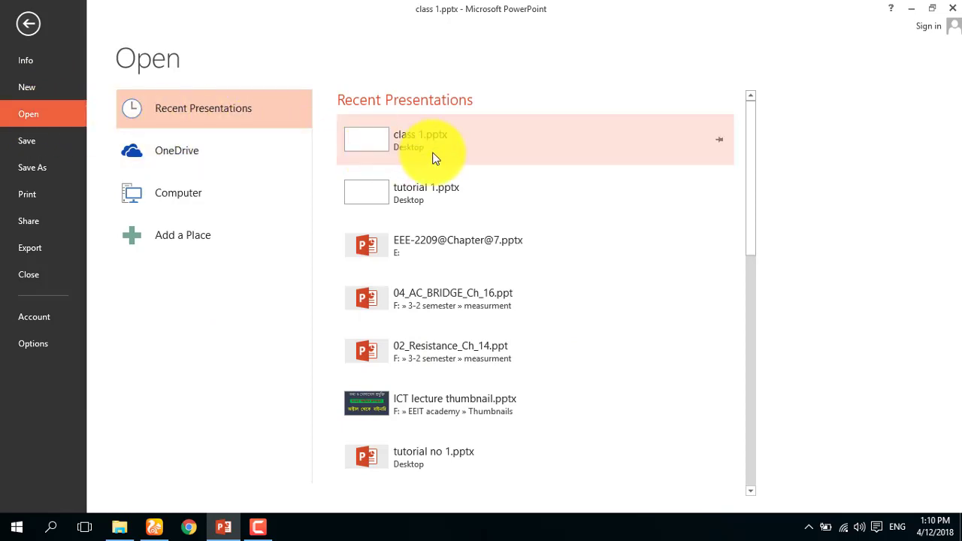
pyautogui.scroll(-1, 421, 169)
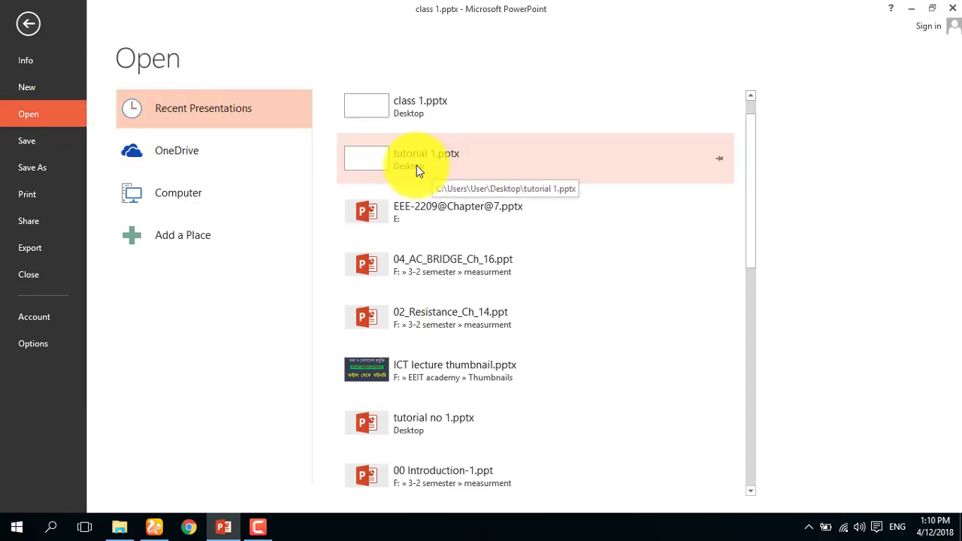
pyautogui.scroll(-1, 418, 172)
pyautogui.scroll(-1, 418, 172)
pyautogui.scroll(3, 418, 173)
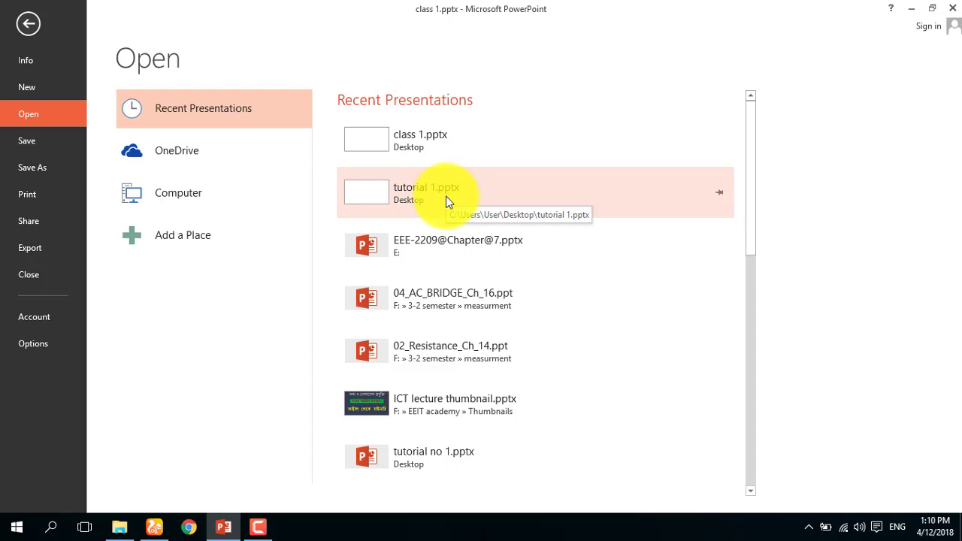
pyautogui.scroll(-1, 446, 206)
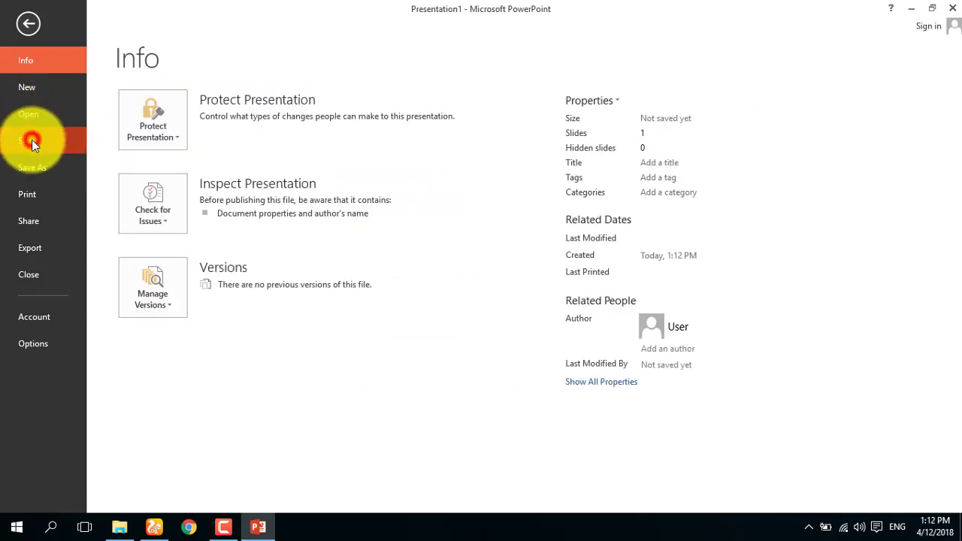
# Step: Save the presentation to the Desktop as tutorial 1 in PowerPoint Presentation (*.pptx) format
pyautogui.click(31, 139)
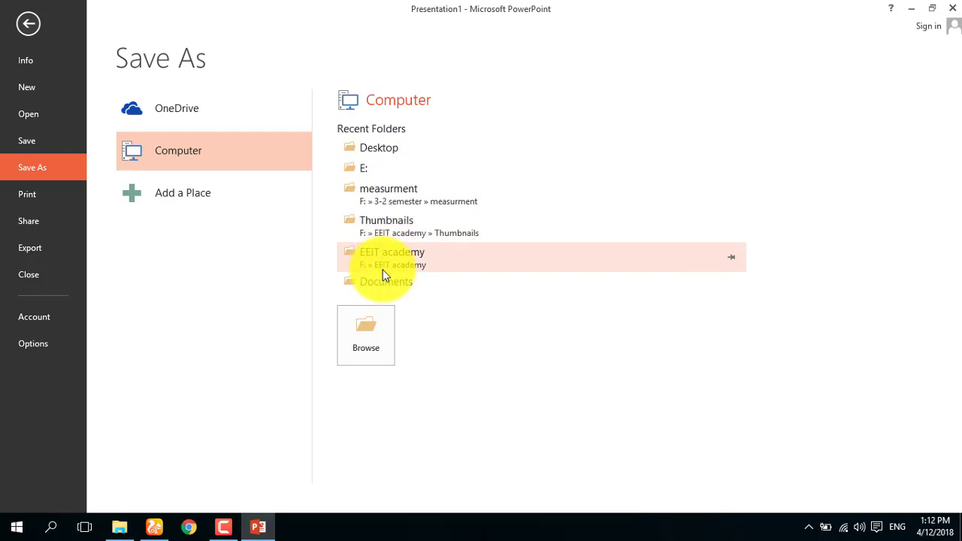
pyautogui.click(378, 149)
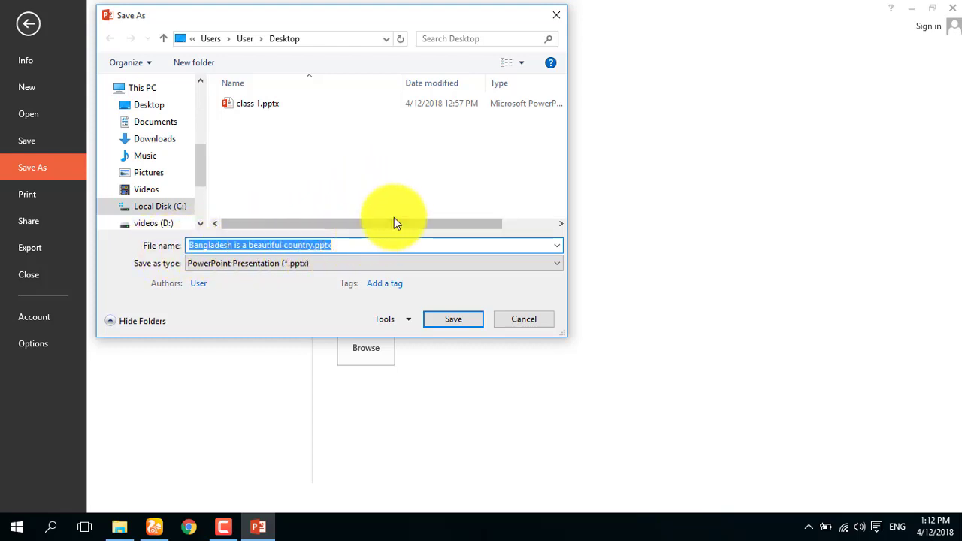
pyautogui.write('tut')
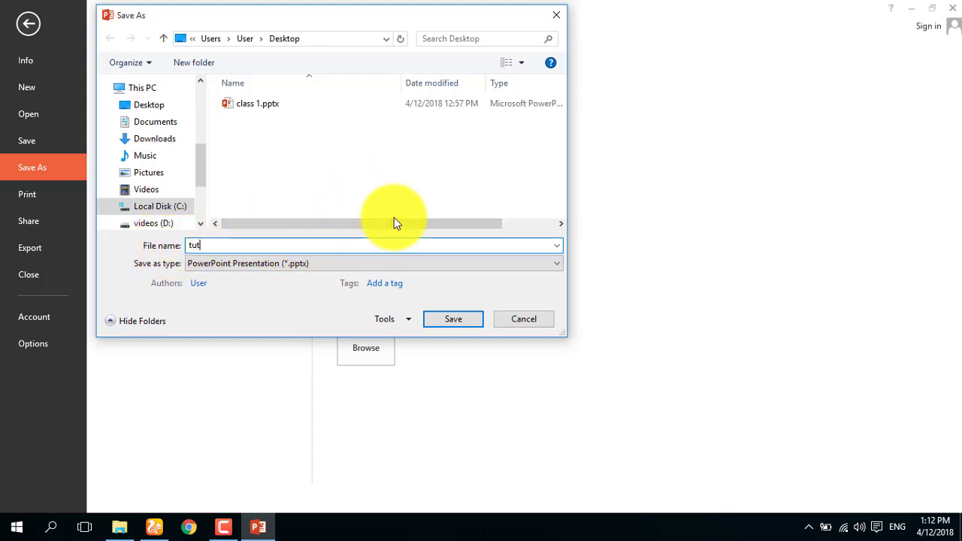
pyautogui.write('orial 1')
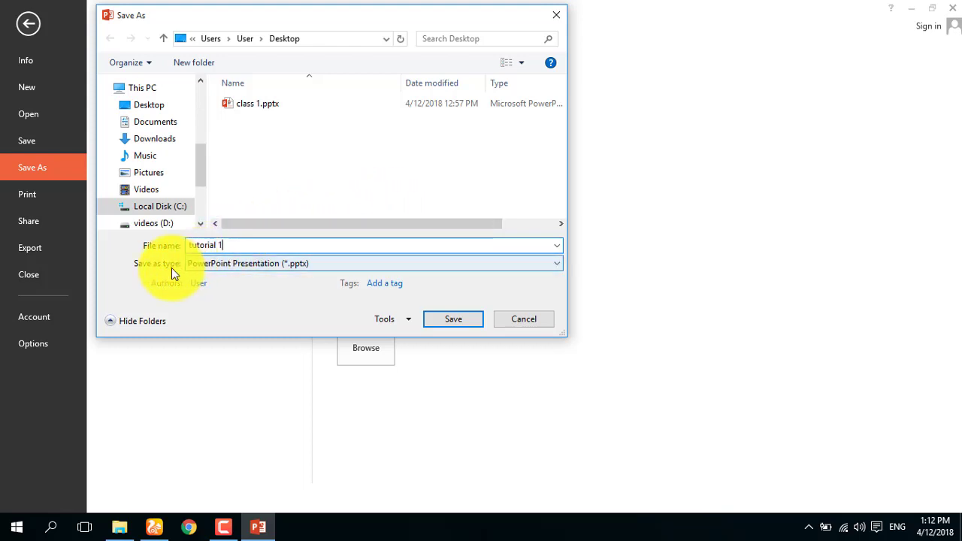
pyautogui.click(244, 264)
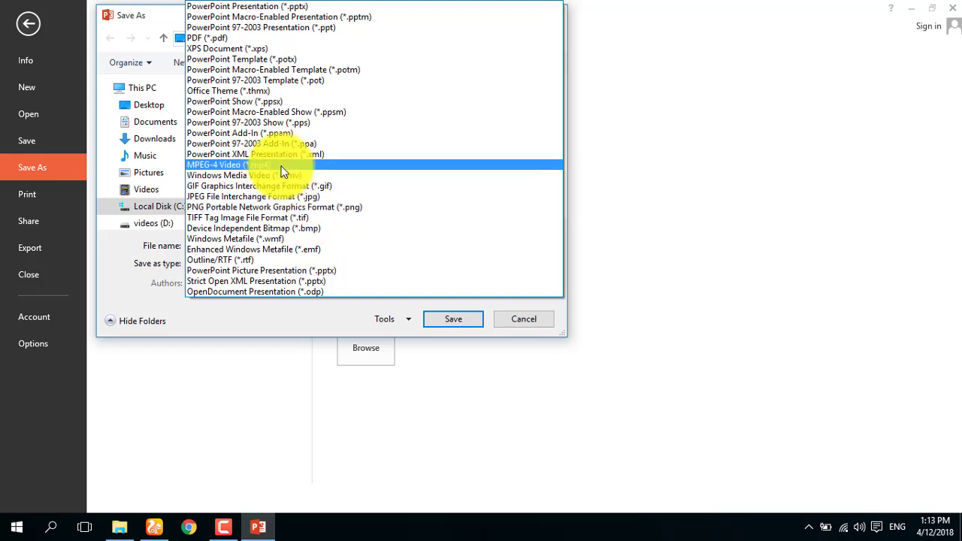
pyautogui.click(279, 9)
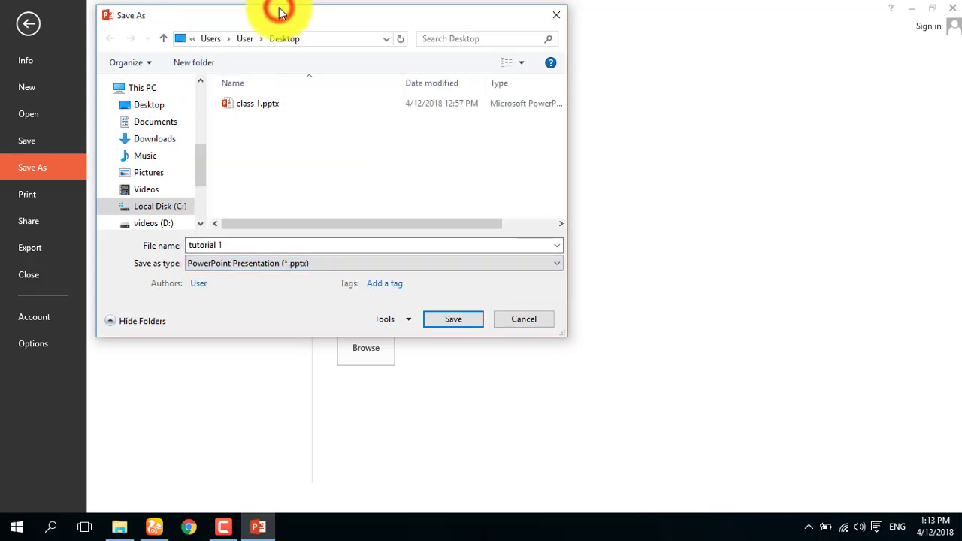
pyautogui.click(445, 321)
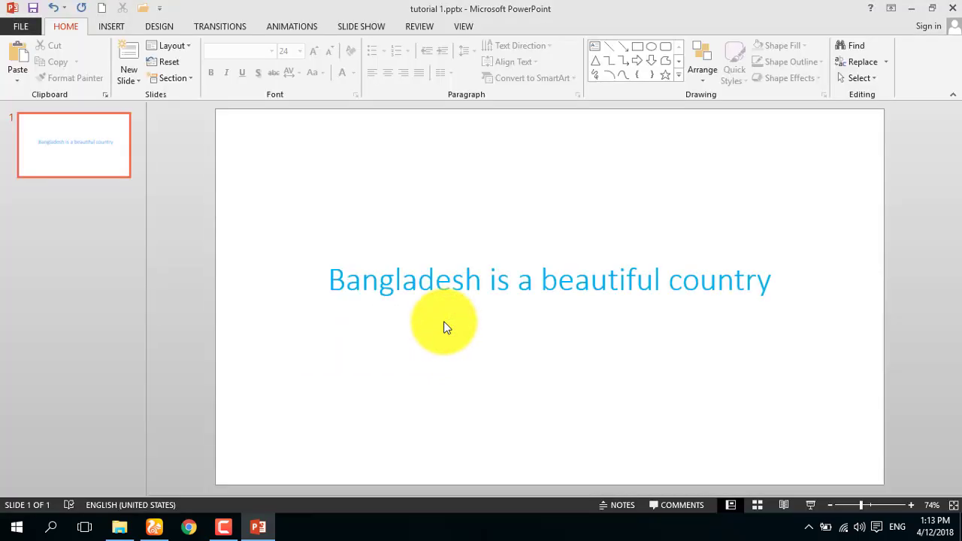
# Step: Save a PDF (*.pdf) copy named tutorial 1.pdf to the Desktop
pyautogui.click(33, 26)
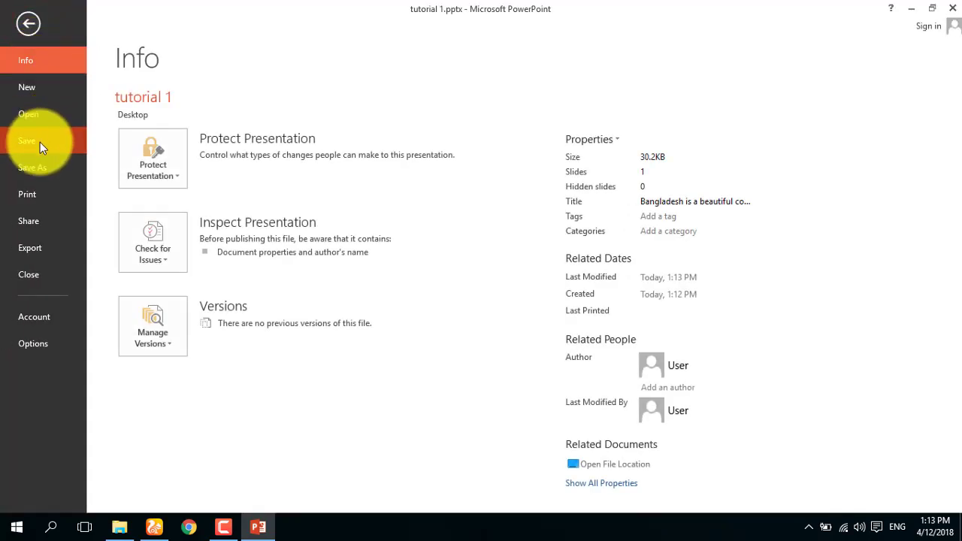
pyautogui.click(45, 167)
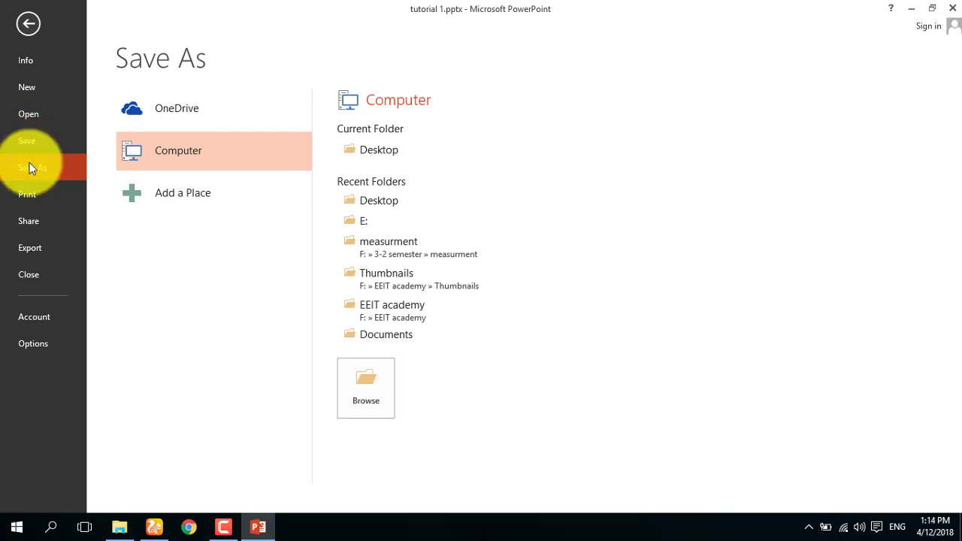
pyautogui.click(30, 164)
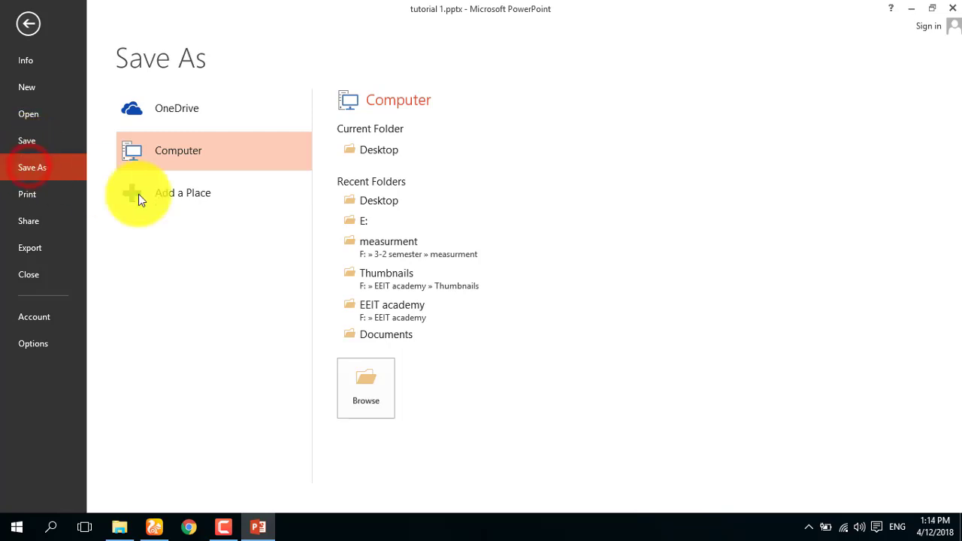
pyautogui.click(370, 152)
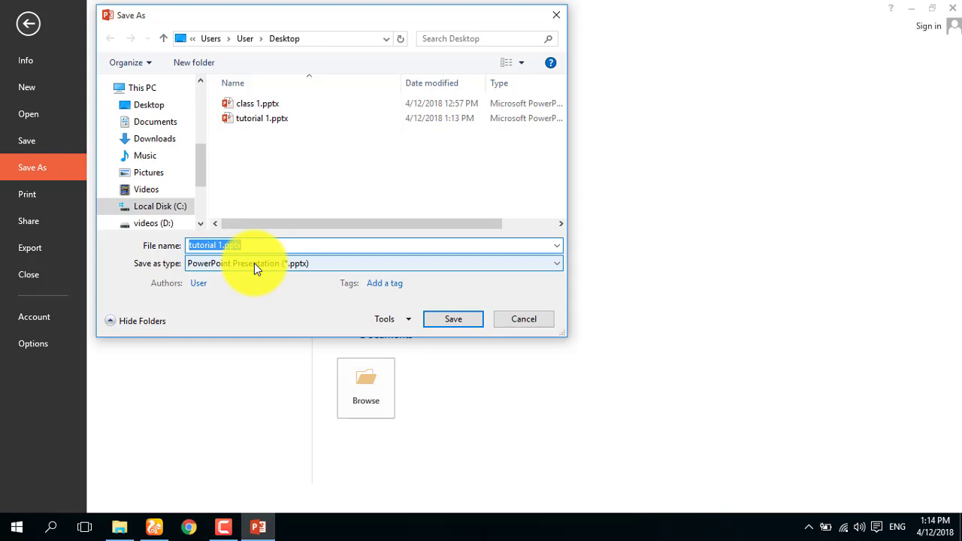
pyautogui.click(254, 263)
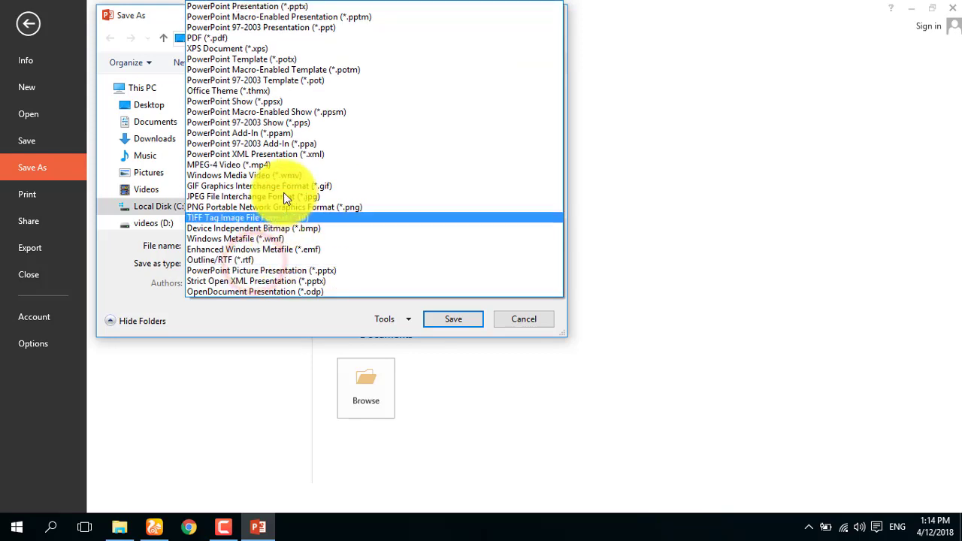
pyautogui.click(223, 38)
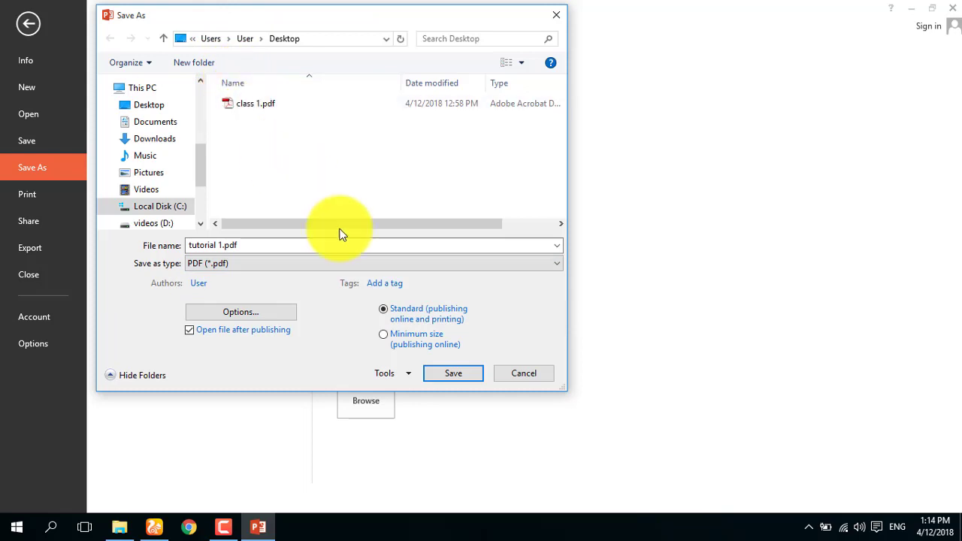
pyautogui.click(474, 381)
pyautogui.click(457, 374)
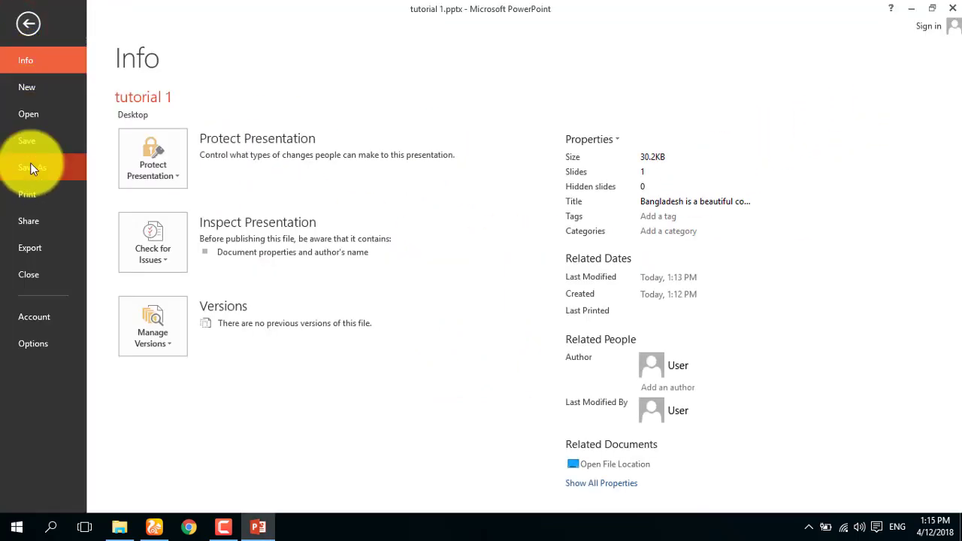
# Step: Set printing to 5 copies of all slides in Pure Black and White
pyautogui.click(31, 194)
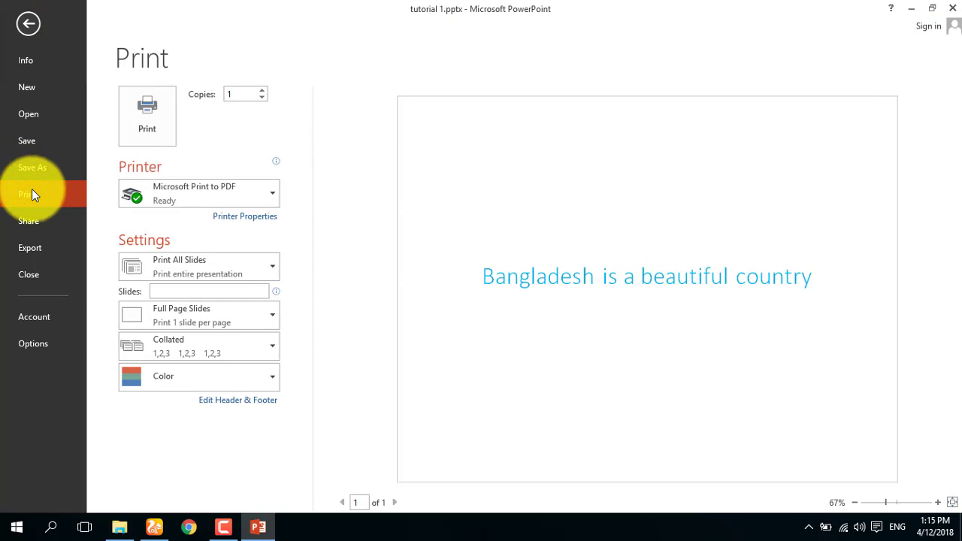
pyautogui.doubleClick(243, 94)
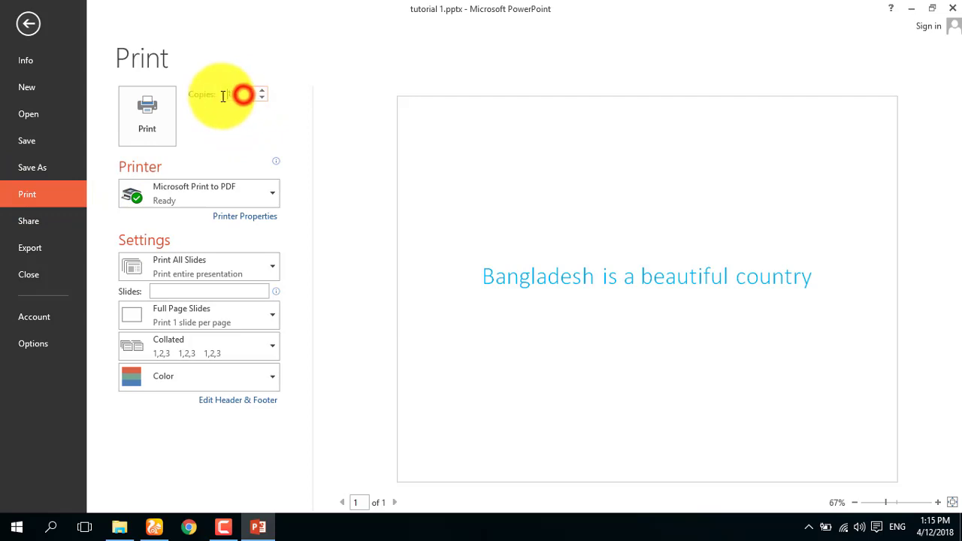
pyautogui.click(261, 91)
pyautogui.click(260, 91)
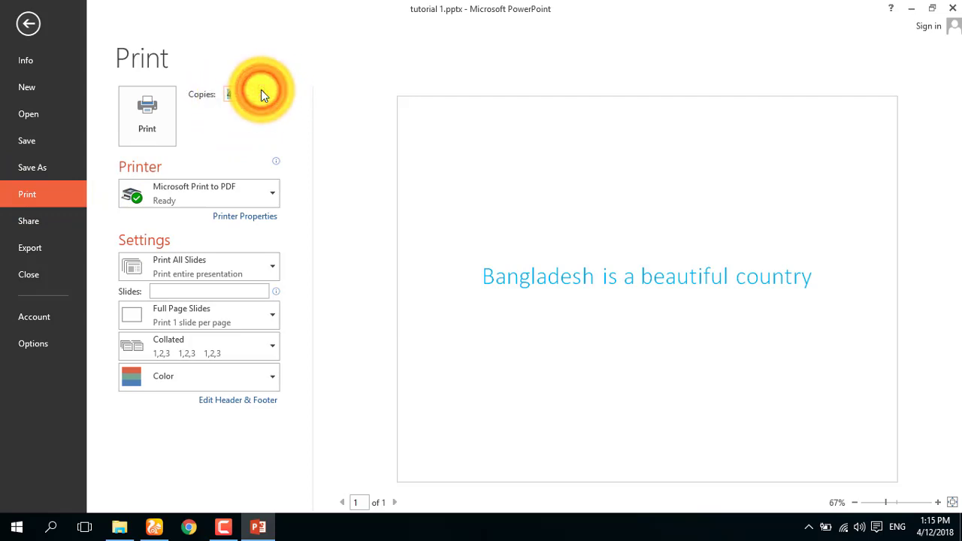
pyautogui.click(261, 91)
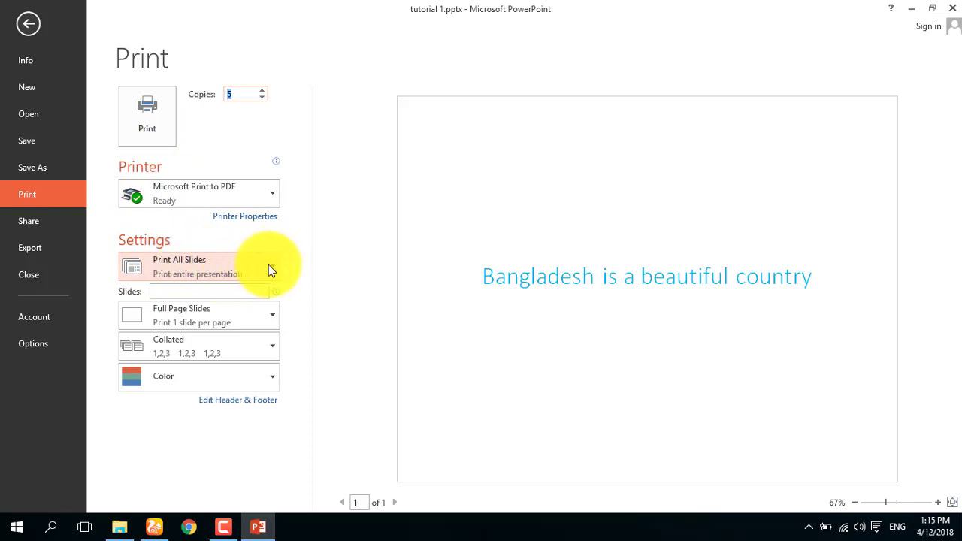
pyautogui.click(268, 265)
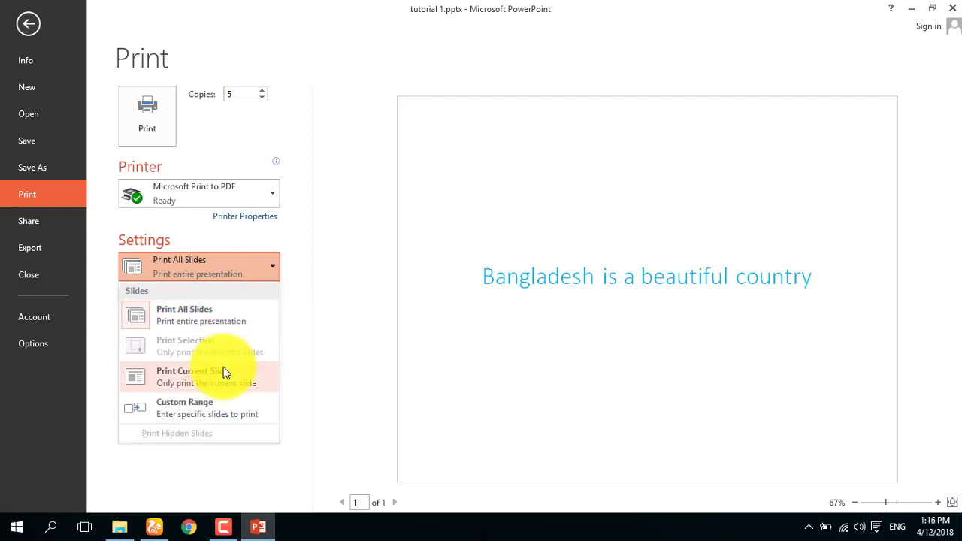
pyautogui.click(270, 275)
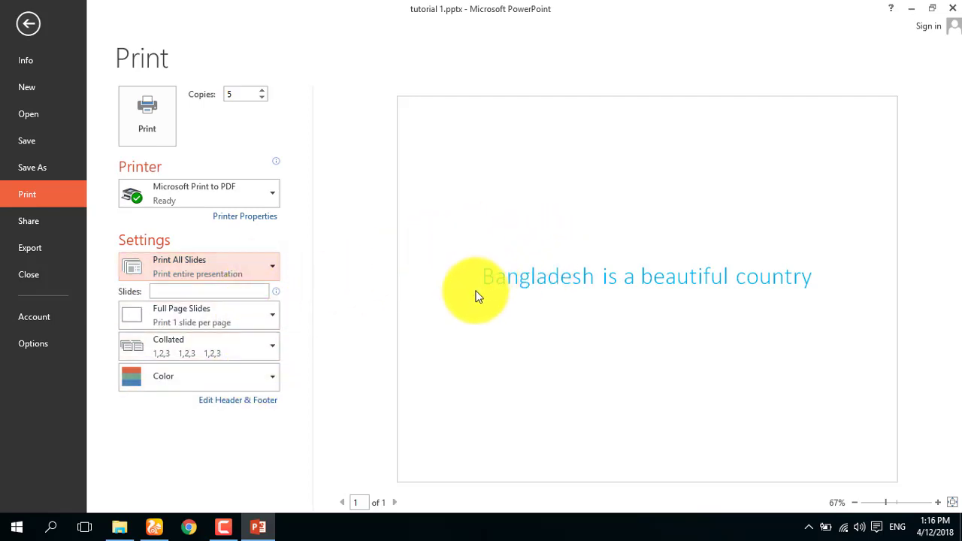
pyautogui.click(274, 376)
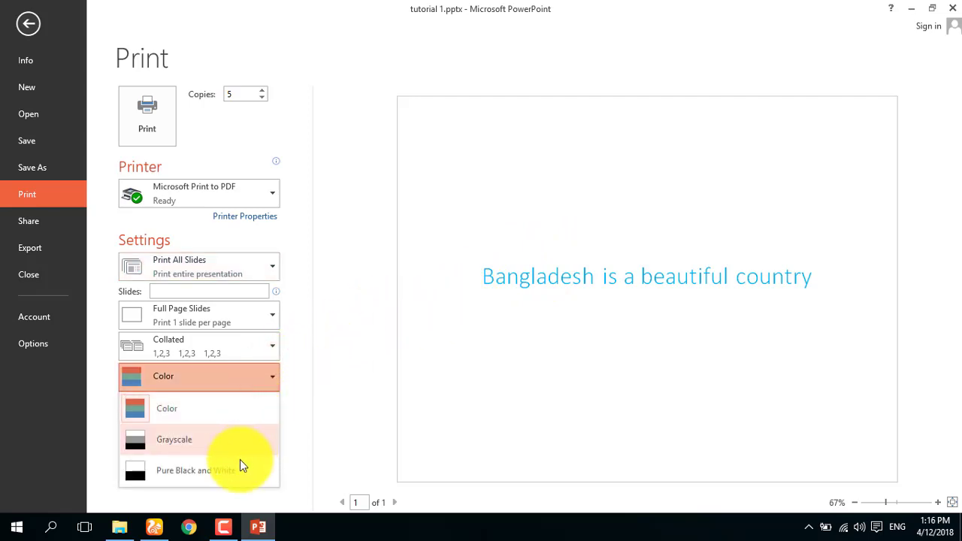
pyautogui.click(204, 472)
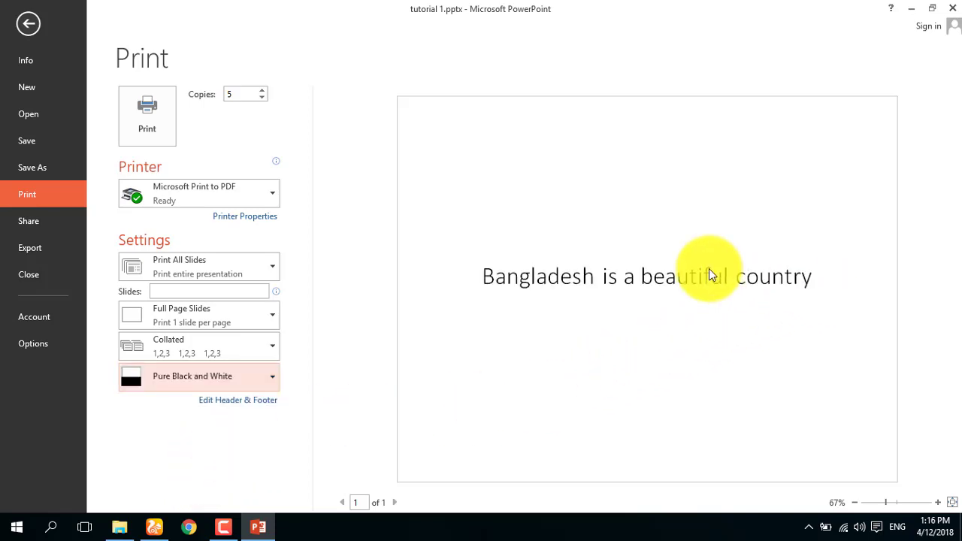
pyautogui.click(807, 279)
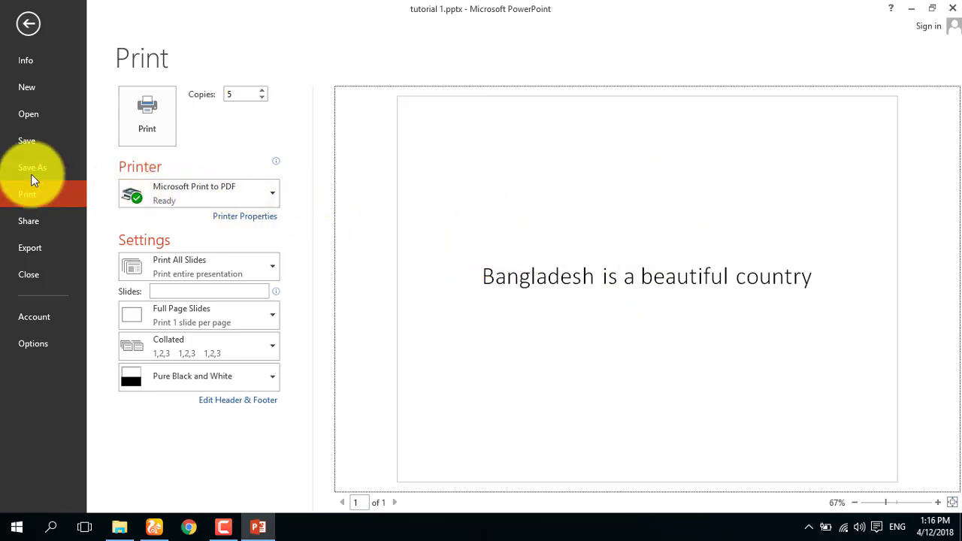
# Step: Pass through the Share and Export pages to reach the Account page
pyautogui.click(36, 220)
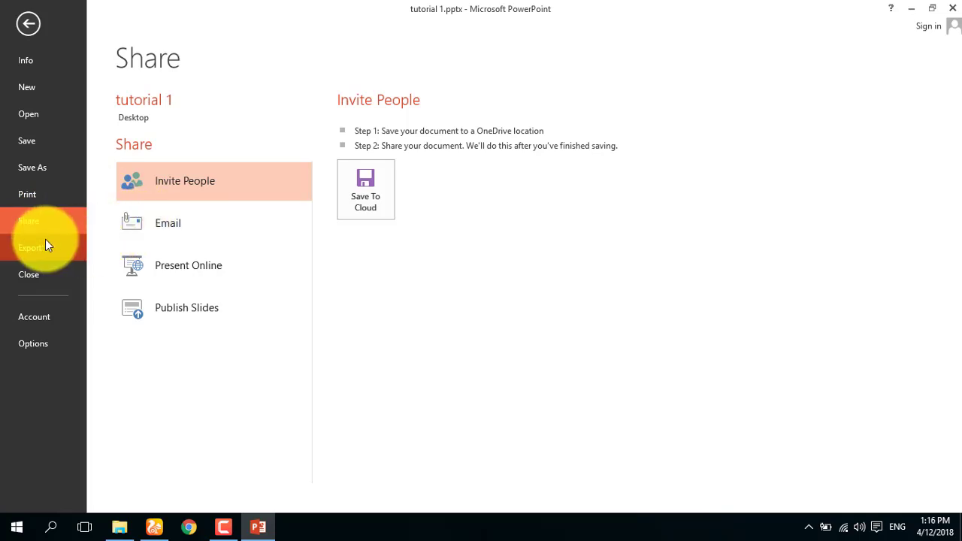
pyautogui.click(42, 242)
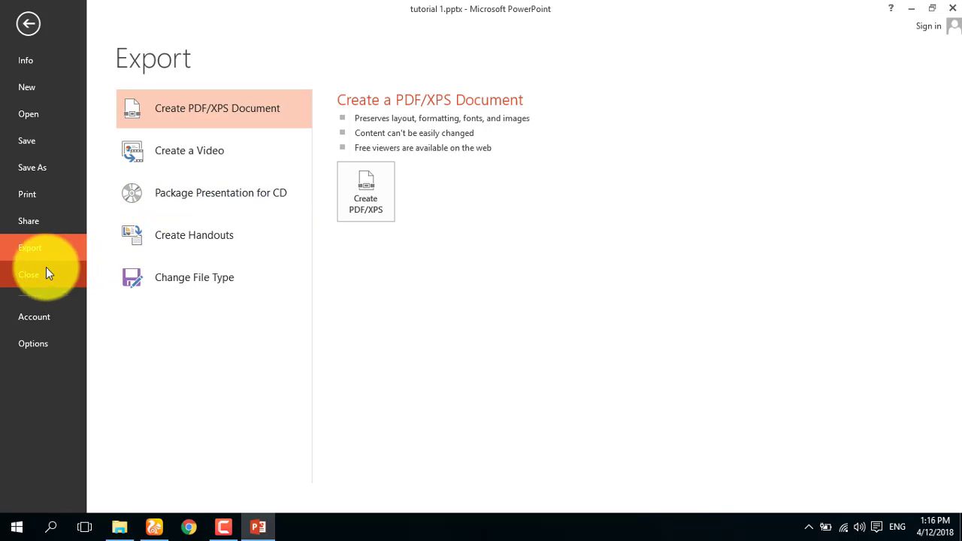
pyautogui.click(29, 317)
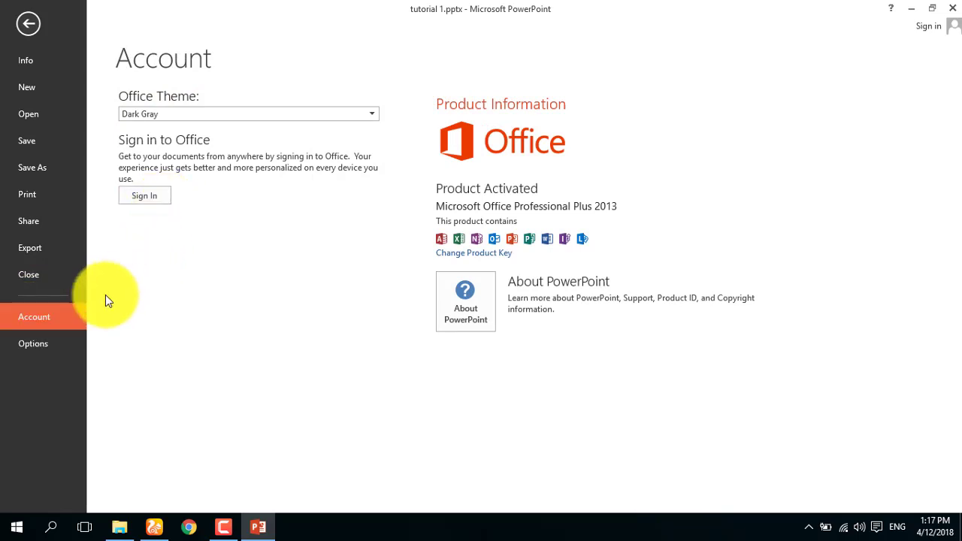
# Step: Review PowerPoint Options General settings, keep the Office Theme at White, and close
pyautogui.click(42, 344)
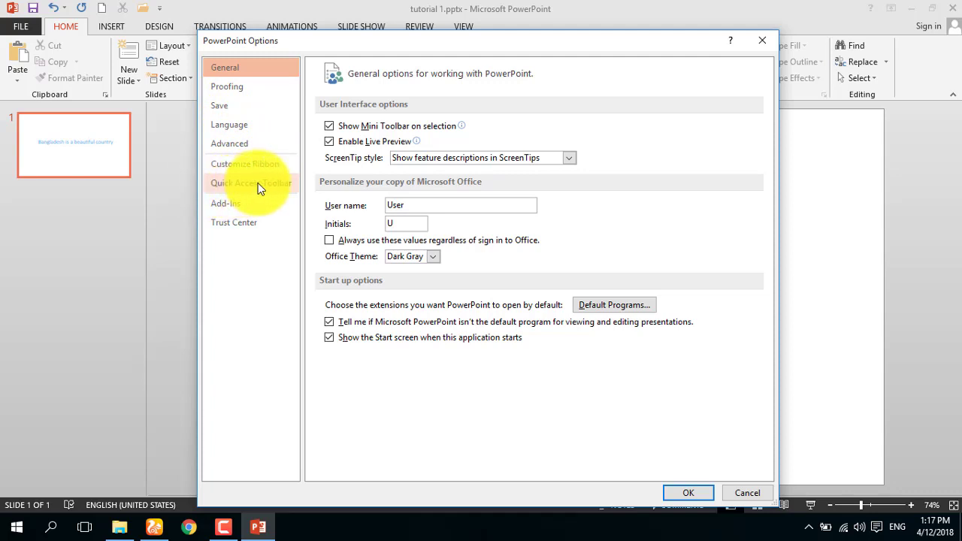
pyautogui.click(270, 75)
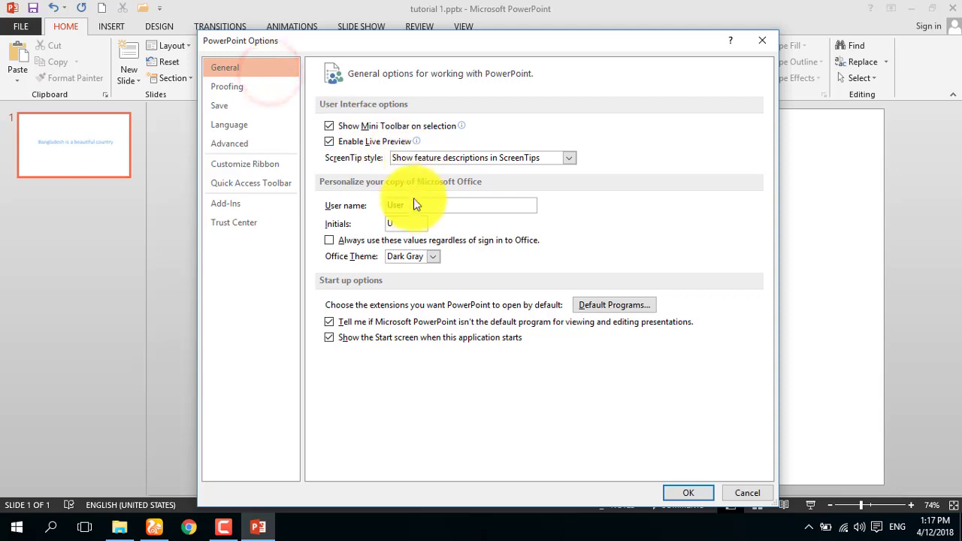
pyautogui.click(391, 206)
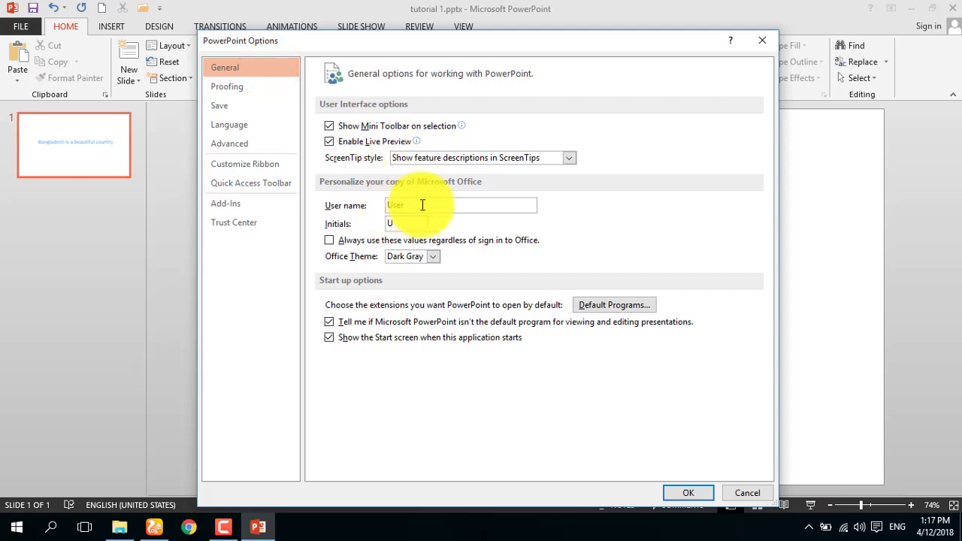
pyautogui.moveTo(419, 203); pyautogui.dragTo(377, 204)
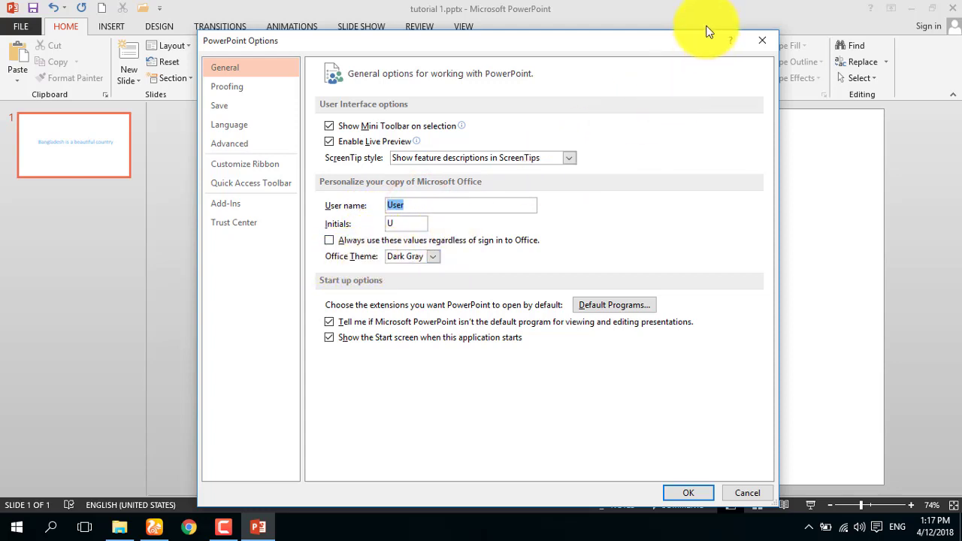
pyautogui.moveTo(671, 43); pyautogui.dragTo(672, 66)
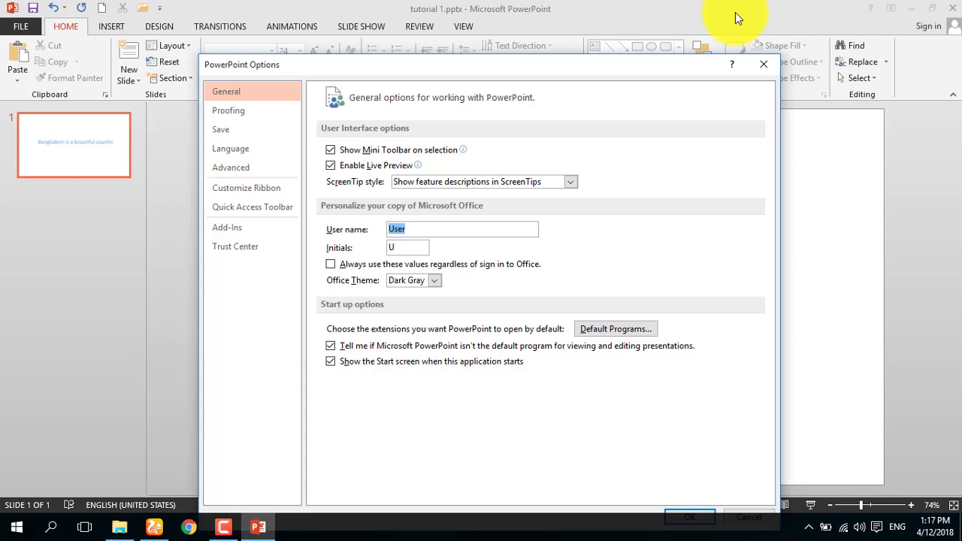
pyautogui.click(434, 281)
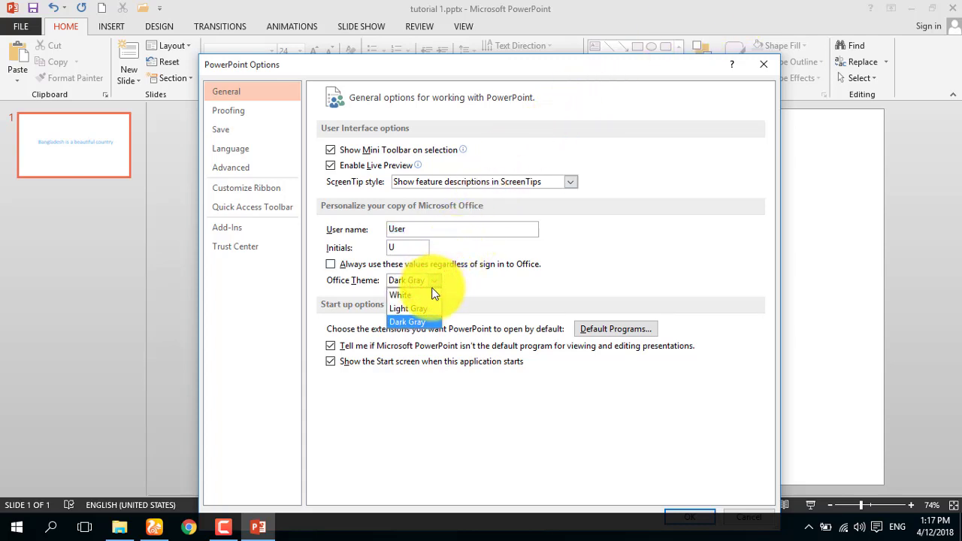
pyautogui.click(429, 294)
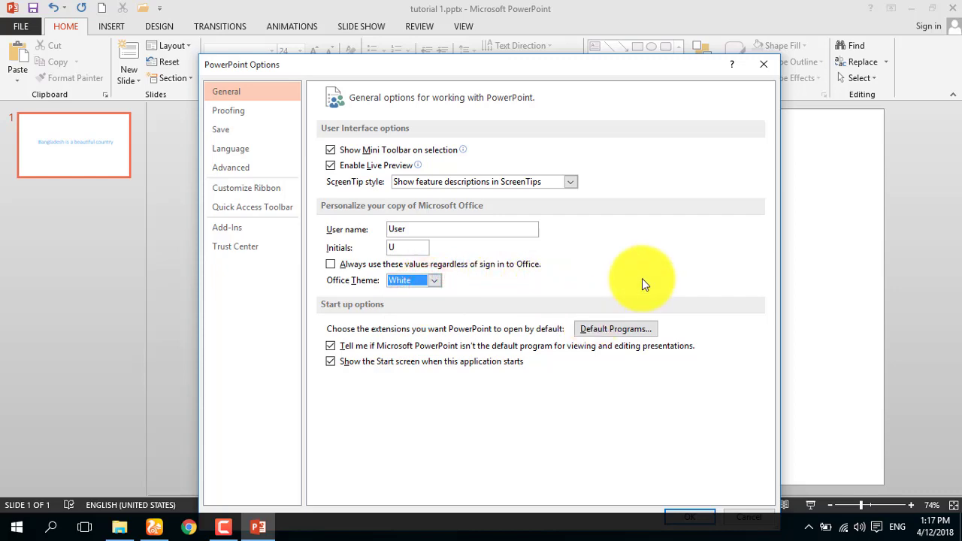
pyautogui.moveTo(642, 64); pyautogui.dragTo(627, 11)
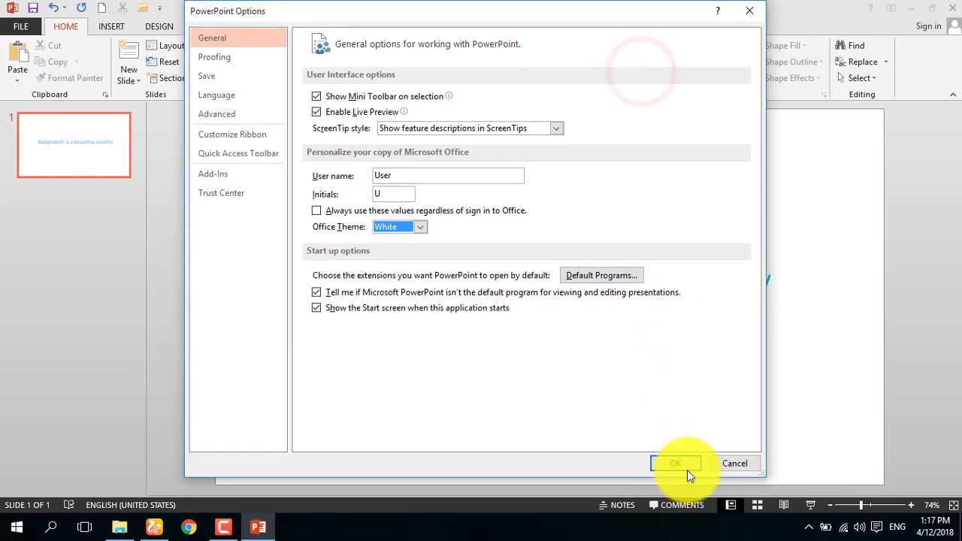
pyautogui.click(685, 466)
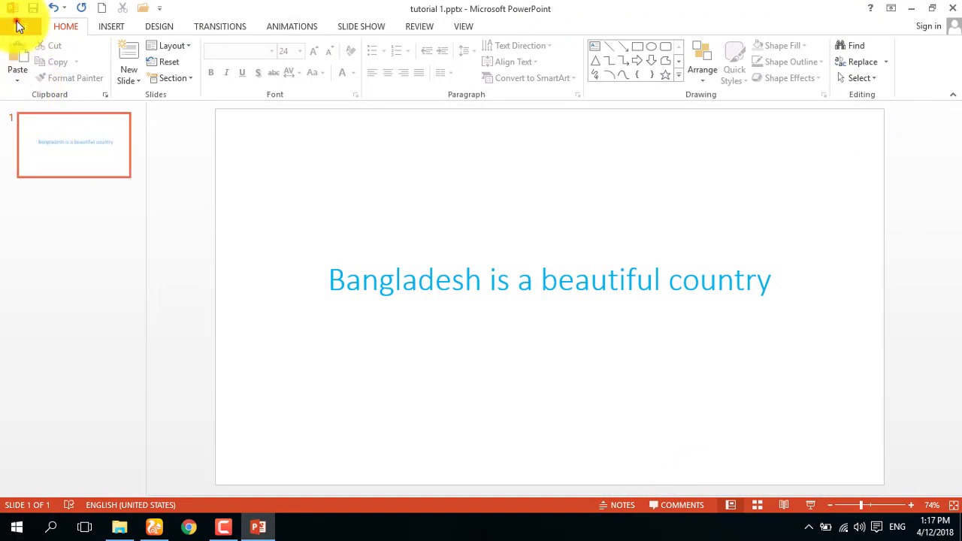
# Step: Change the Office Theme to Dark Gray in PowerPoint Options, then return to the File view
pyautogui.click(18, 25)
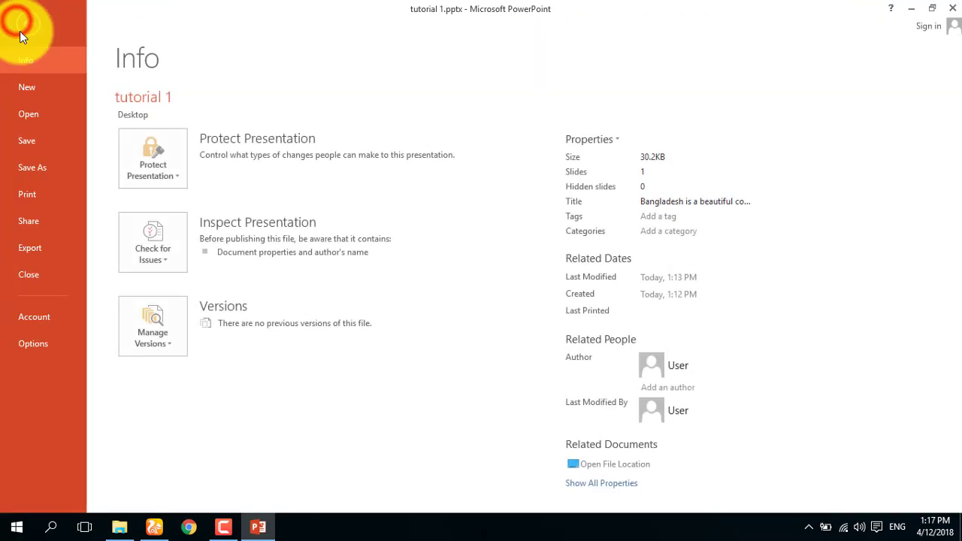
pyautogui.click(40, 343)
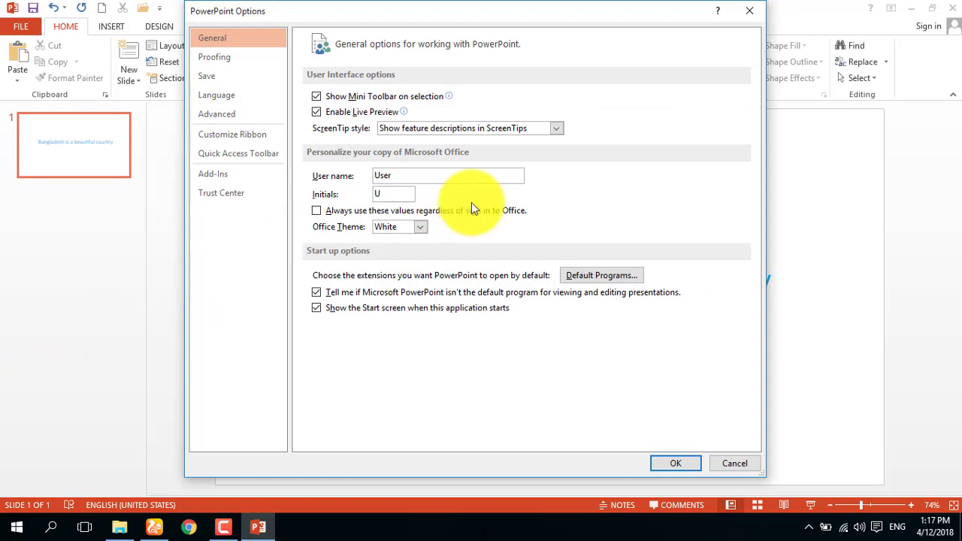
pyautogui.click(420, 228)
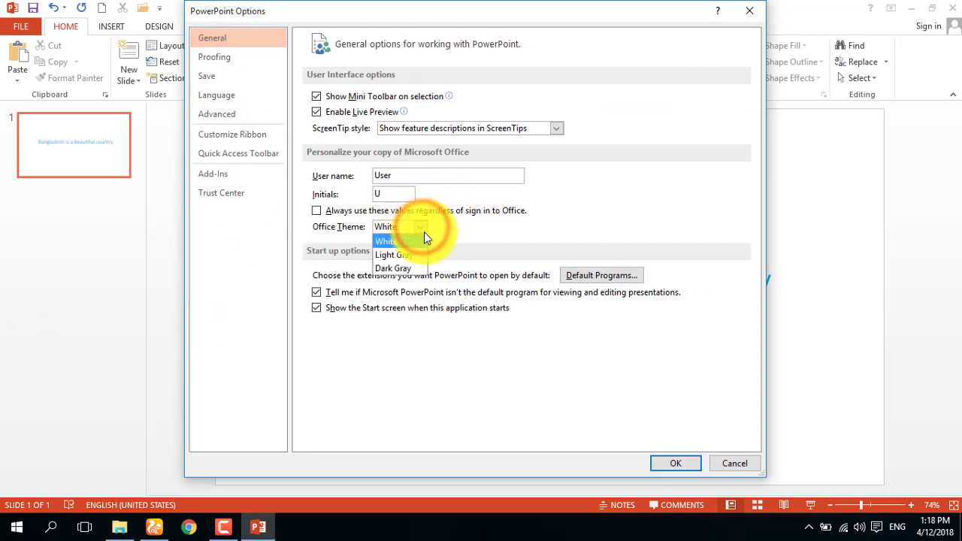
pyautogui.click(412, 271)
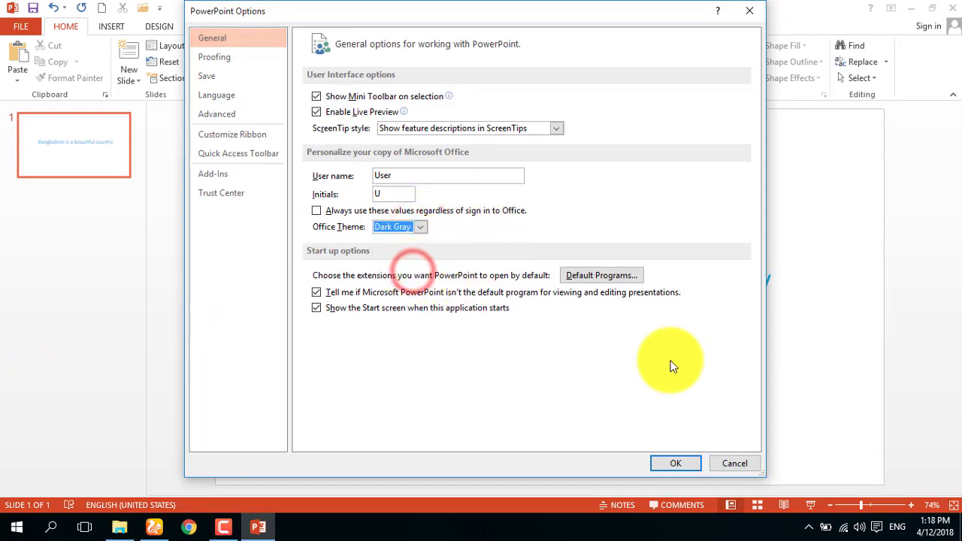
pyautogui.click(679, 461)
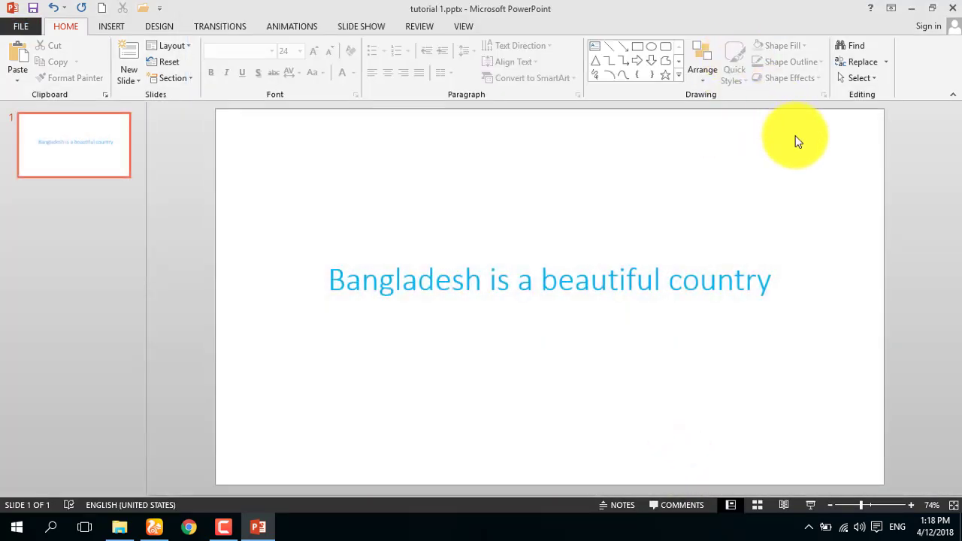
pyautogui.click(9, 25)
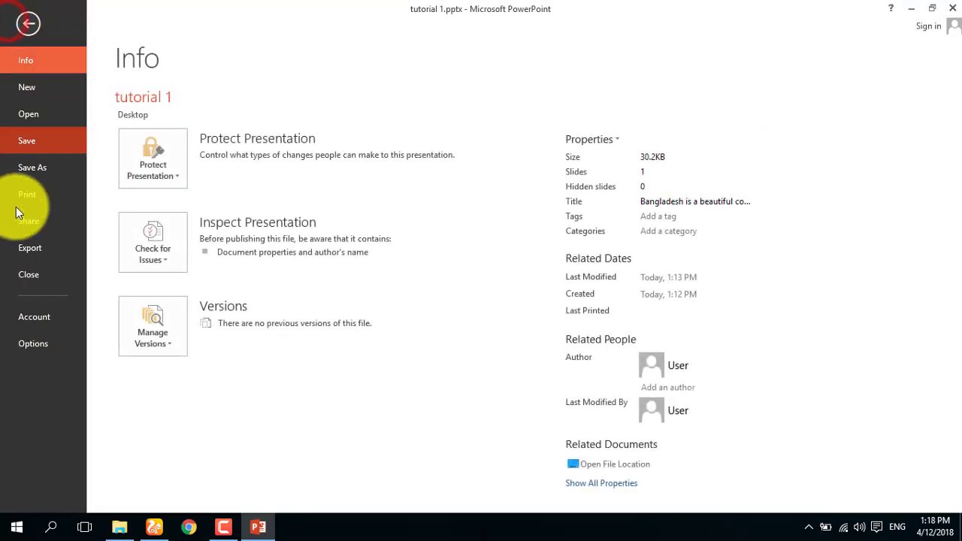
# Step: In PowerPoint Options, add Copy from Popular Commands to the Quick Access Toolbar and confirm
pyautogui.click(36, 343)
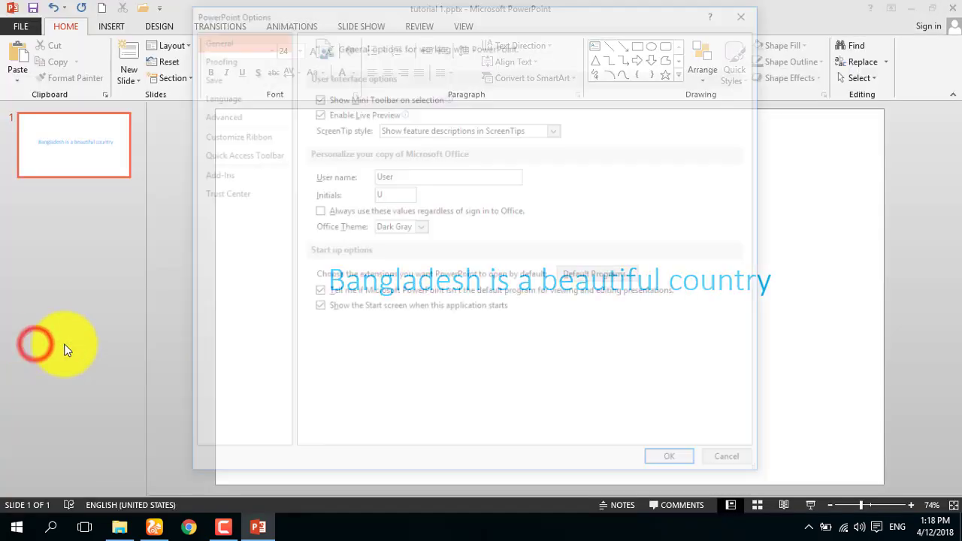
pyautogui.click(240, 155)
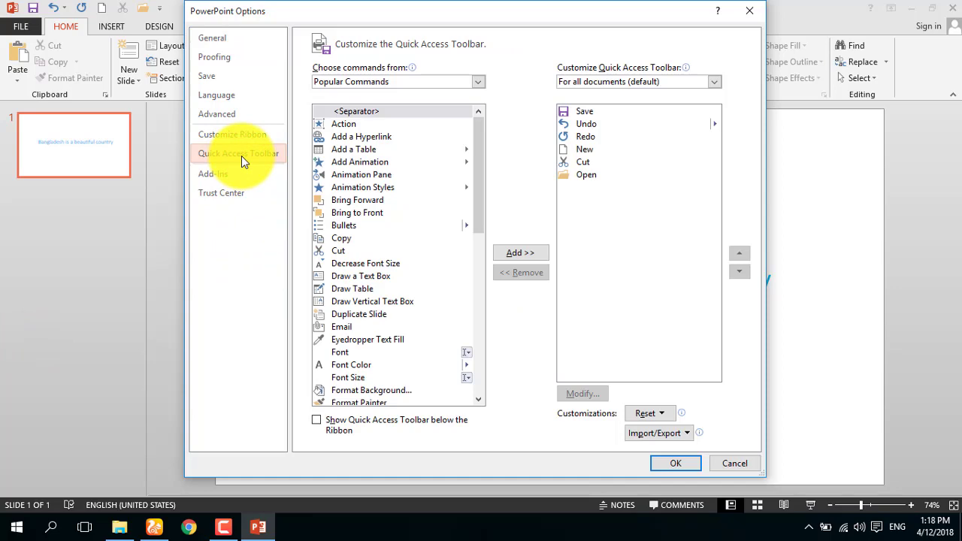
pyautogui.click(365, 13)
pyautogui.moveTo(366, 14); pyautogui.dragTo(378, 39)
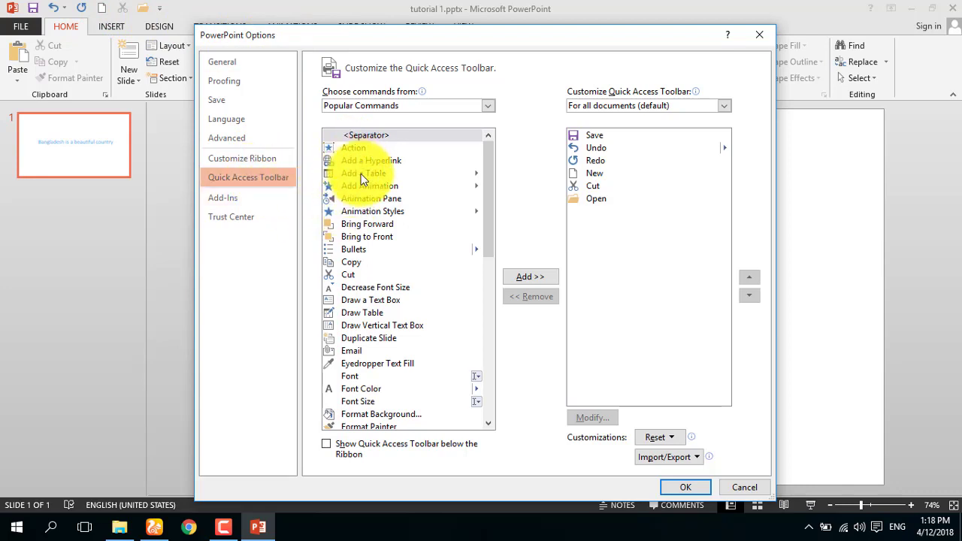
pyautogui.click(341, 275)
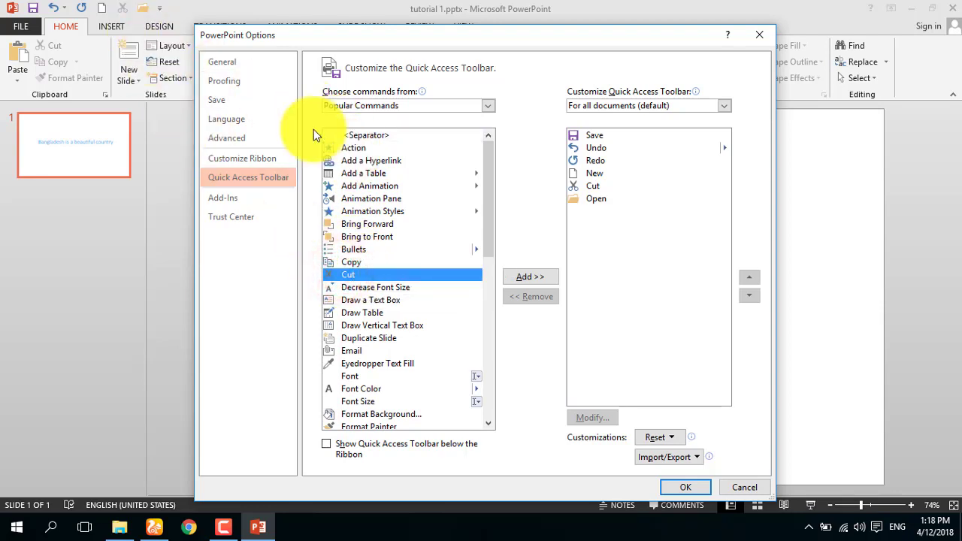
pyautogui.click(359, 261)
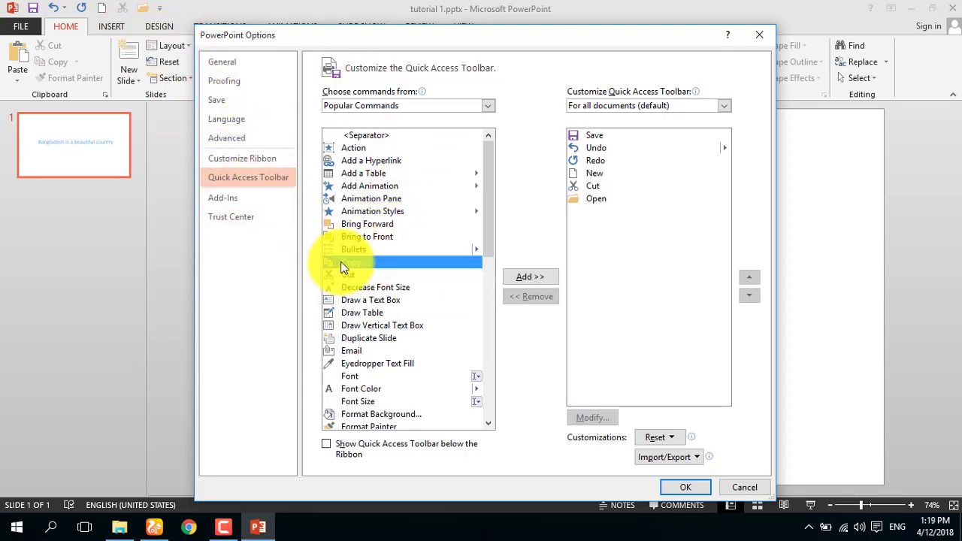
pyautogui.click(535, 276)
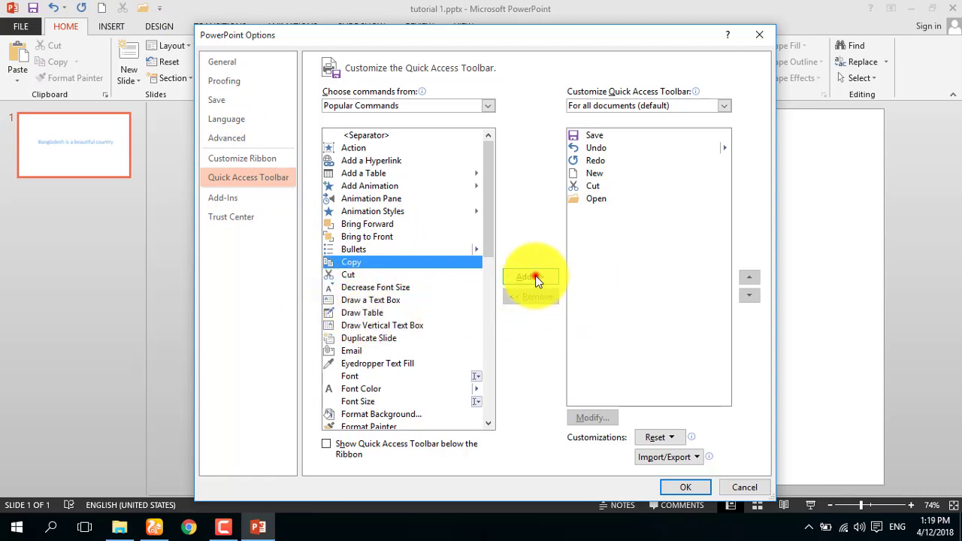
pyautogui.click(684, 487)
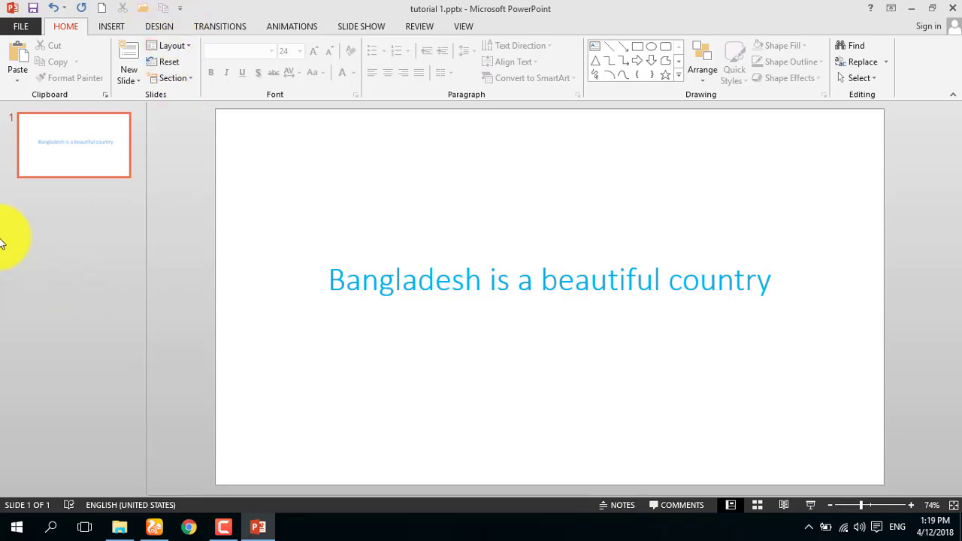
# Step: Put Add Animation, Bring Forward and Bullets on the Quick Access Toolbar after Copy and confirm
pyautogui.click(25, 27)
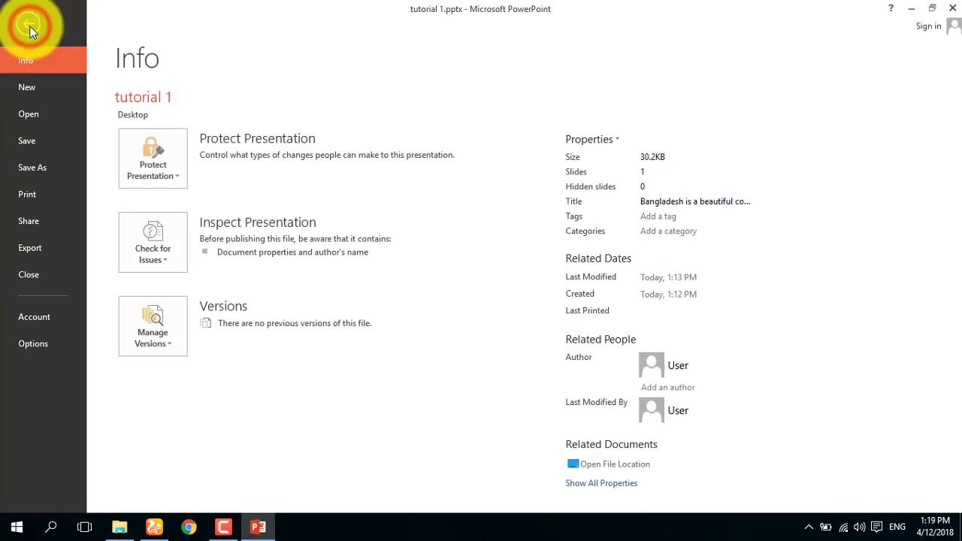
pyautogui.click(50, 342)
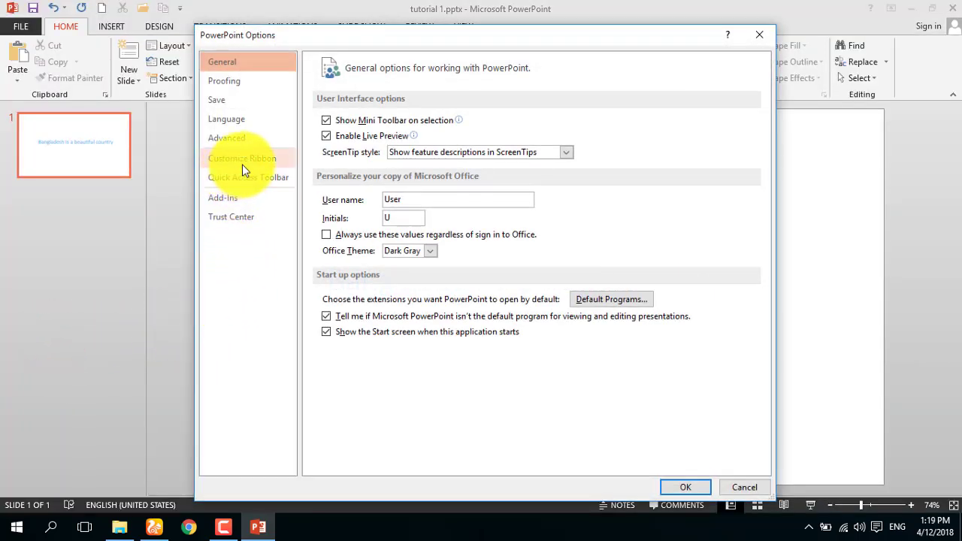
pyautogui.click(253, 178)
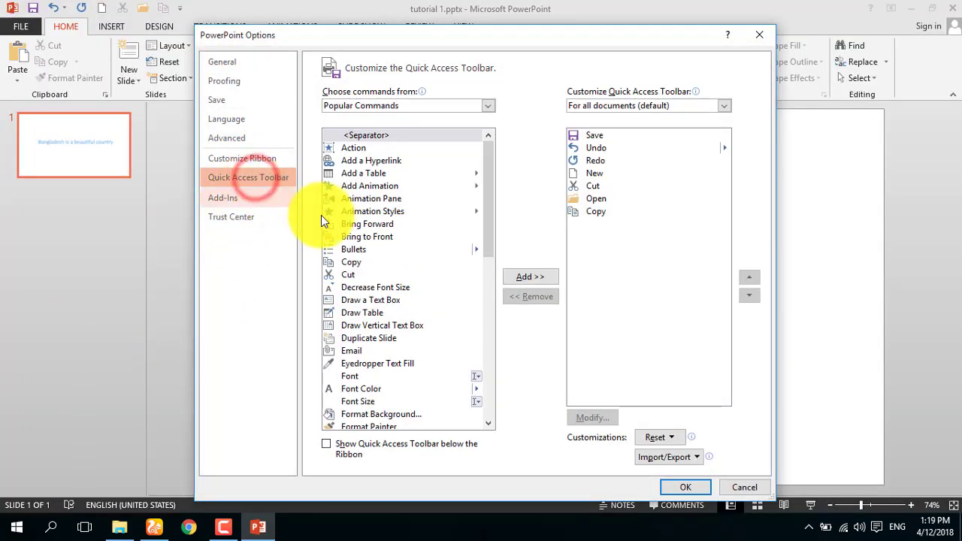
pyautogui.click(373, 187)
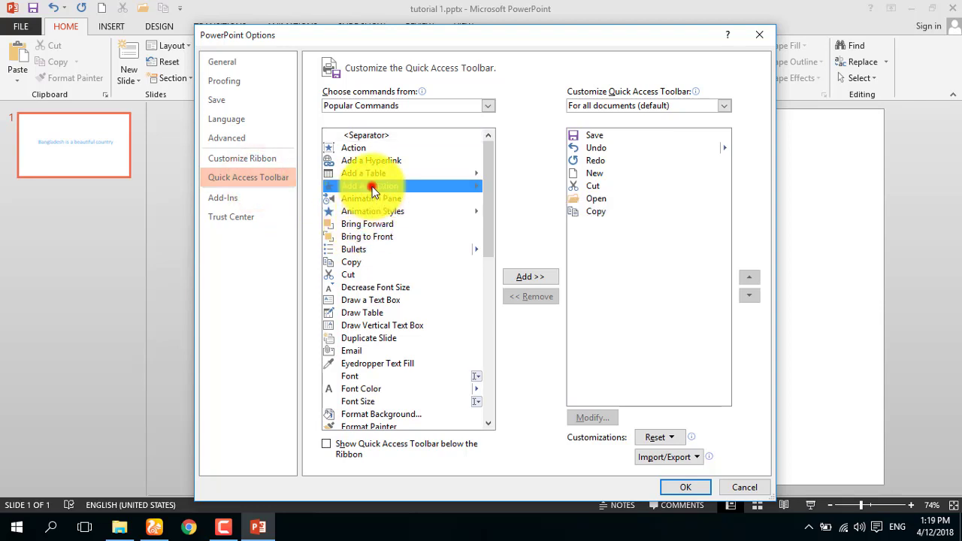
pyautogui.click(529, 277)
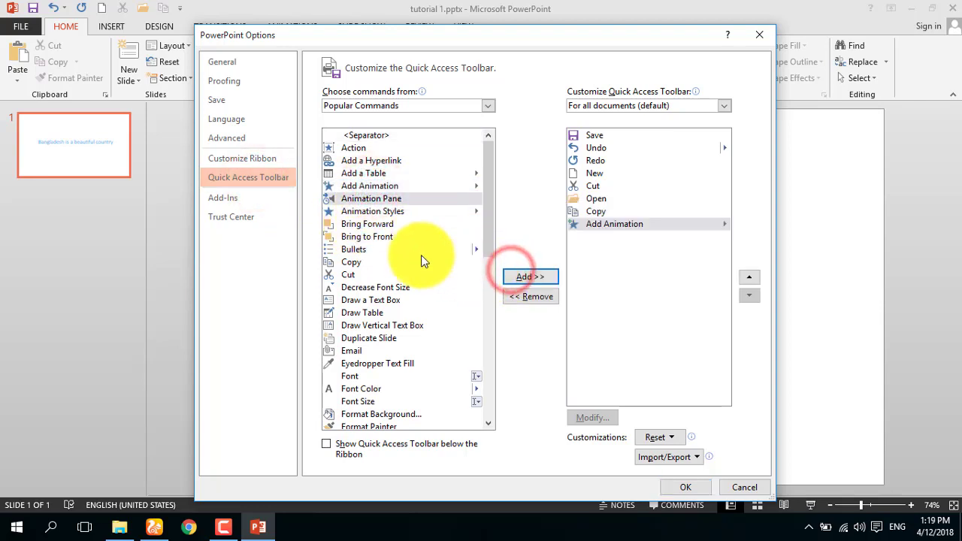
pyautogui.click(381, 224)
pyautogui.click(524, 278)
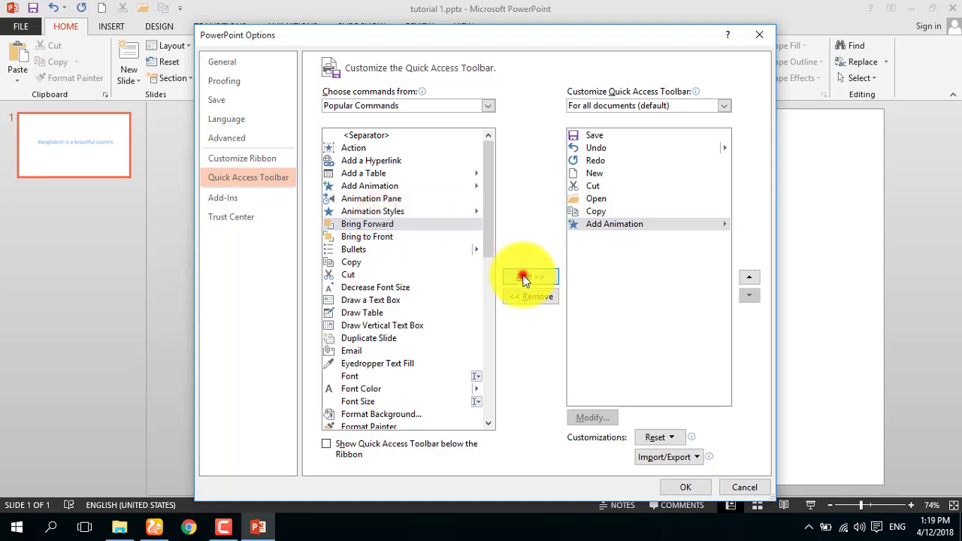
pyautogui.click(353, 251)
pyautogui.click(524, 278)
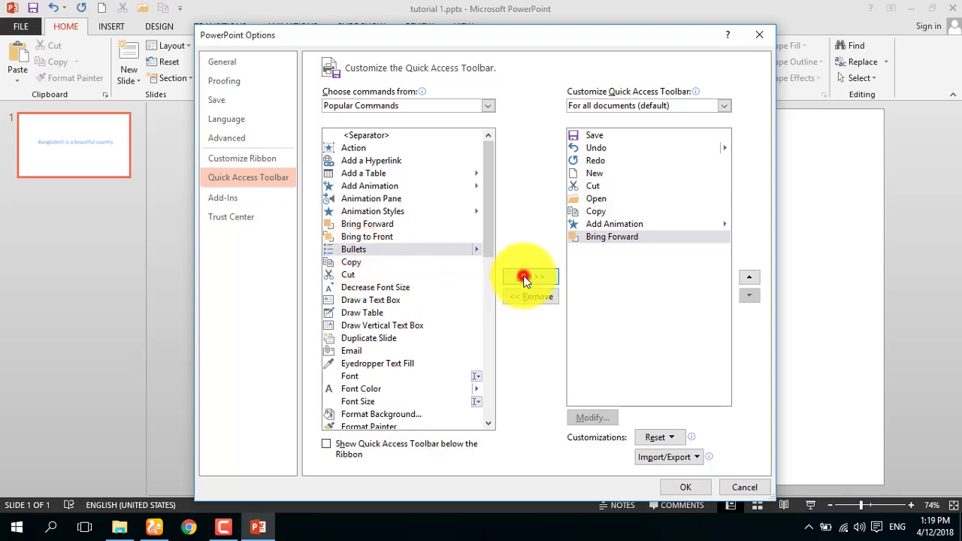
pyautogui.click(687, 487)
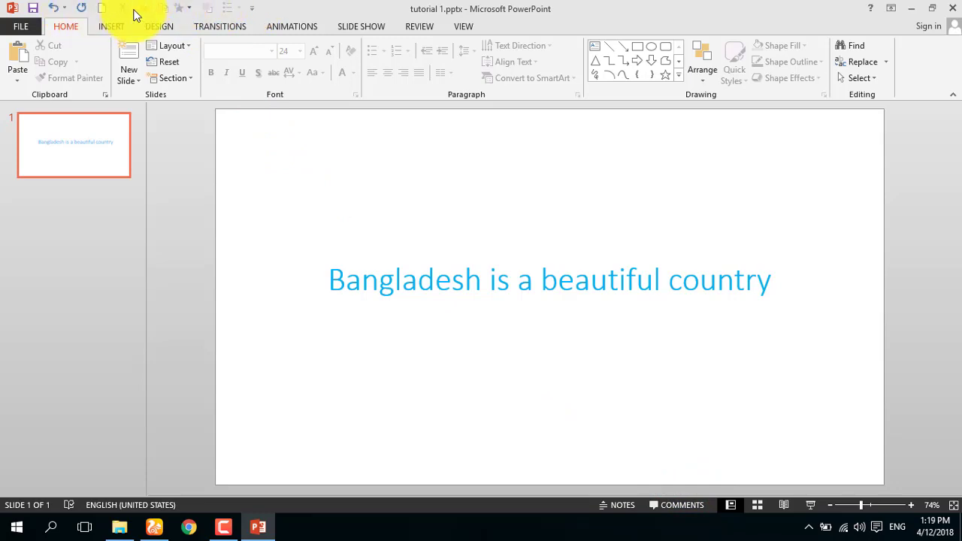
# Step: Take Bullets, Bring Forward and Add Animation off the Quick Access Toolbar, then return to the slide
pyautogui.click(25, 27)
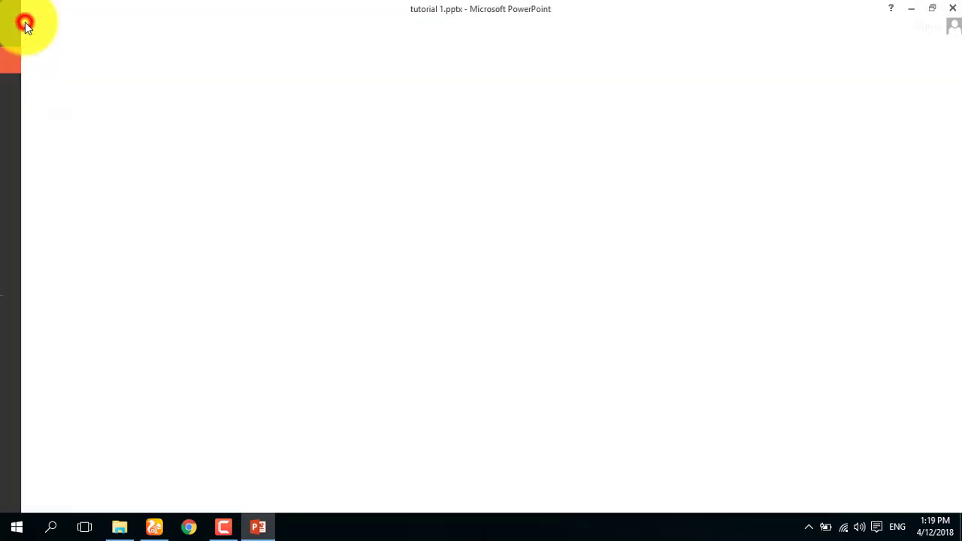
pyautogui.click(28, 339)
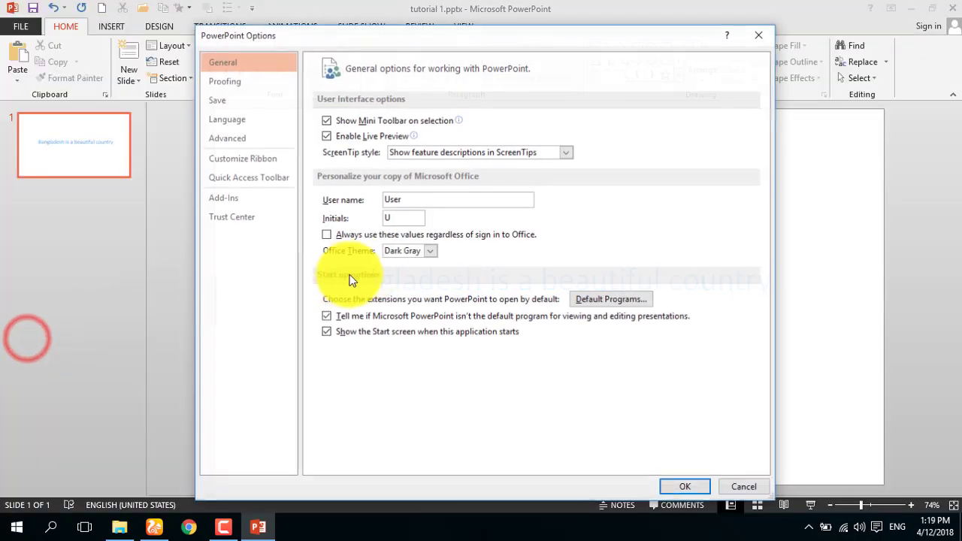
pyautogui.click(270, 179)
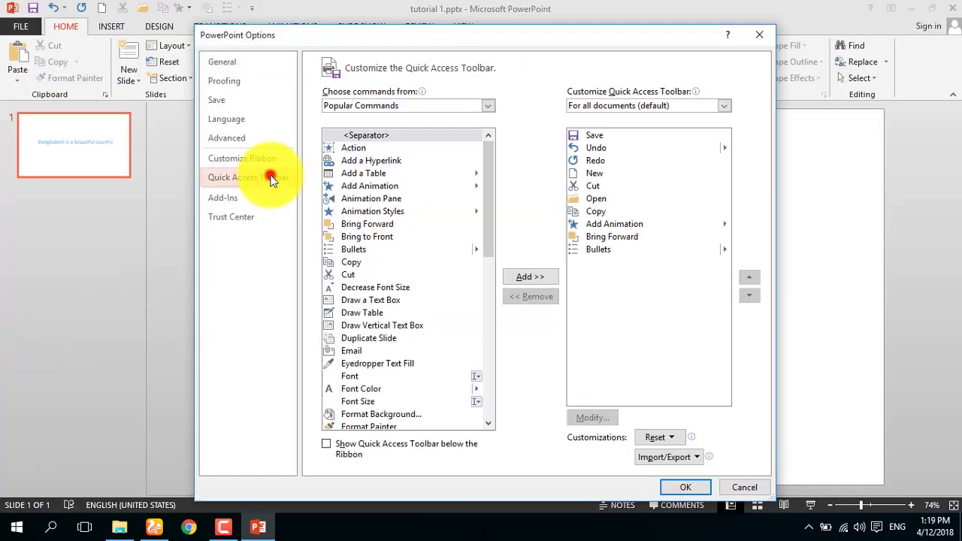
pyautogui.click(594, 250)
pyautogui.click(541, 296)
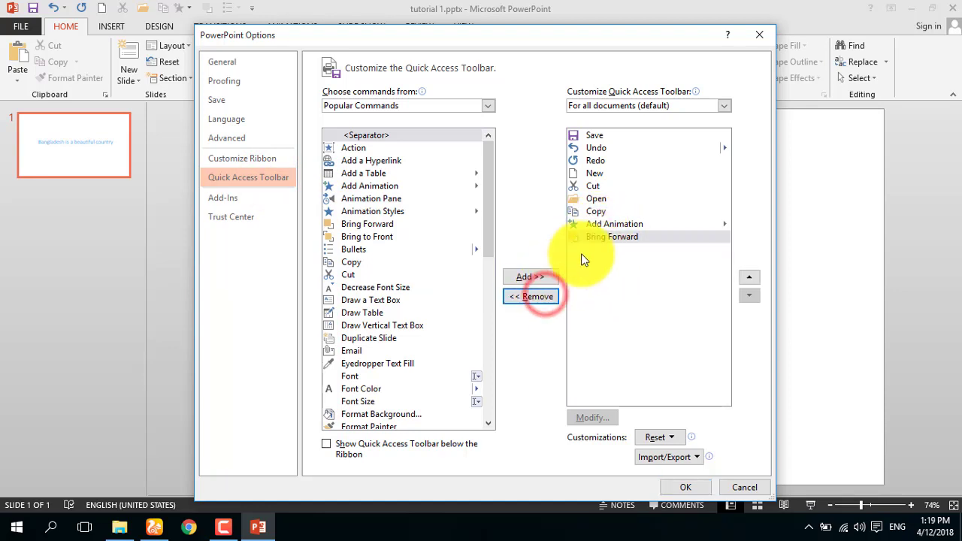
pyautogui.click(596, 239)
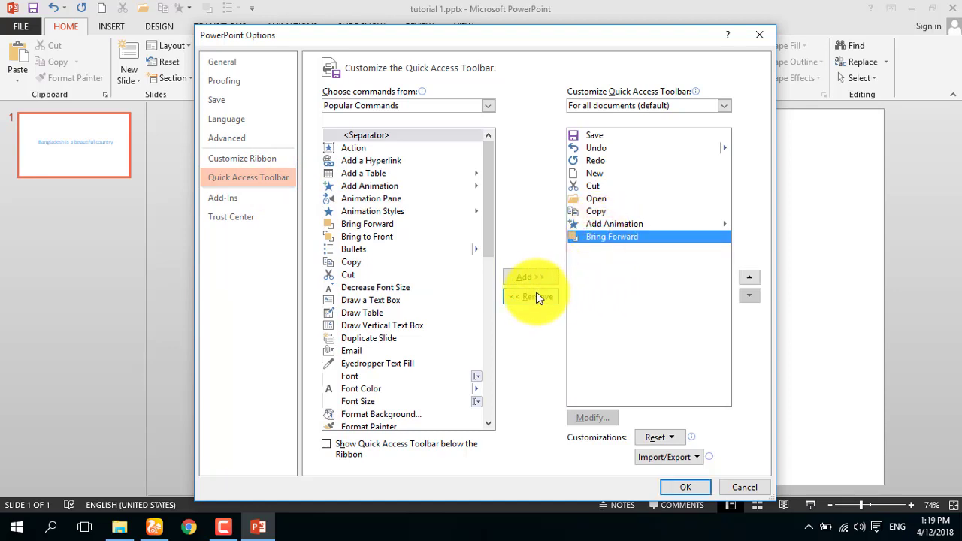
pyautogui.click(536, 296)
pyautogui.click(593, 225)
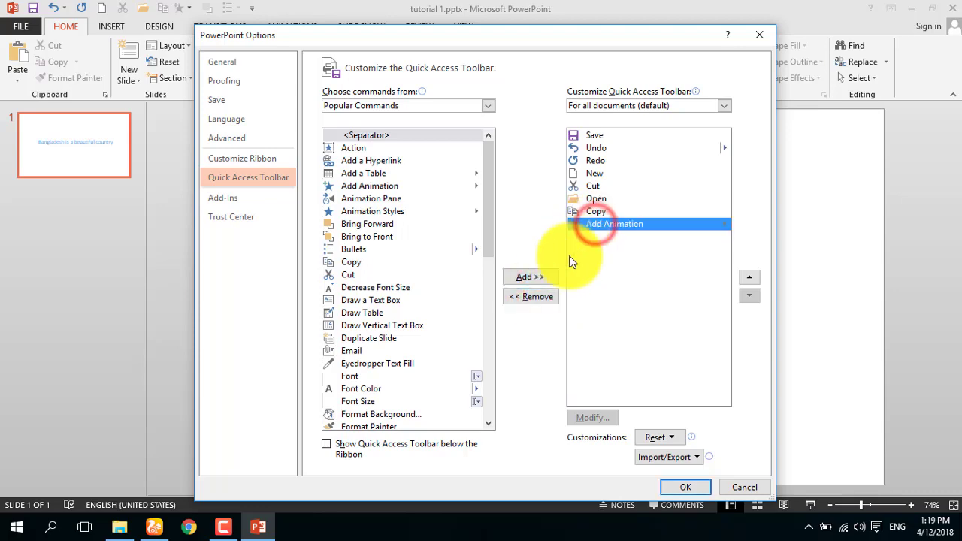
pyautogui.click(535, 296)
pyautogui.click(685, 488)
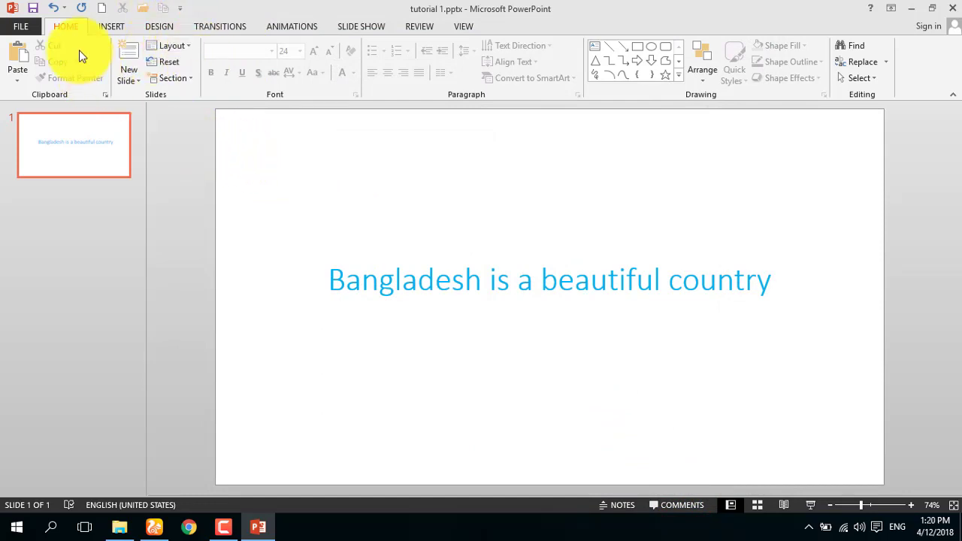
pyautogui.click(61, 26)
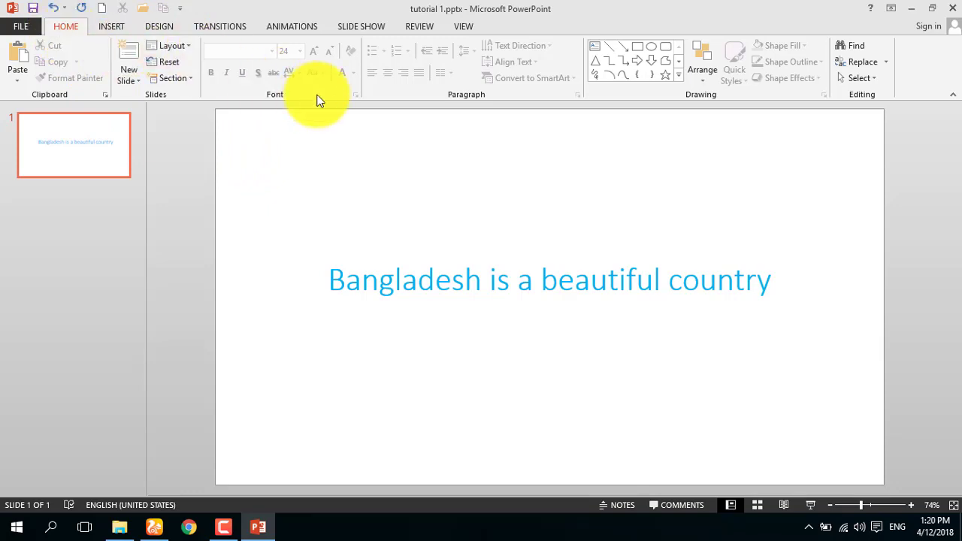